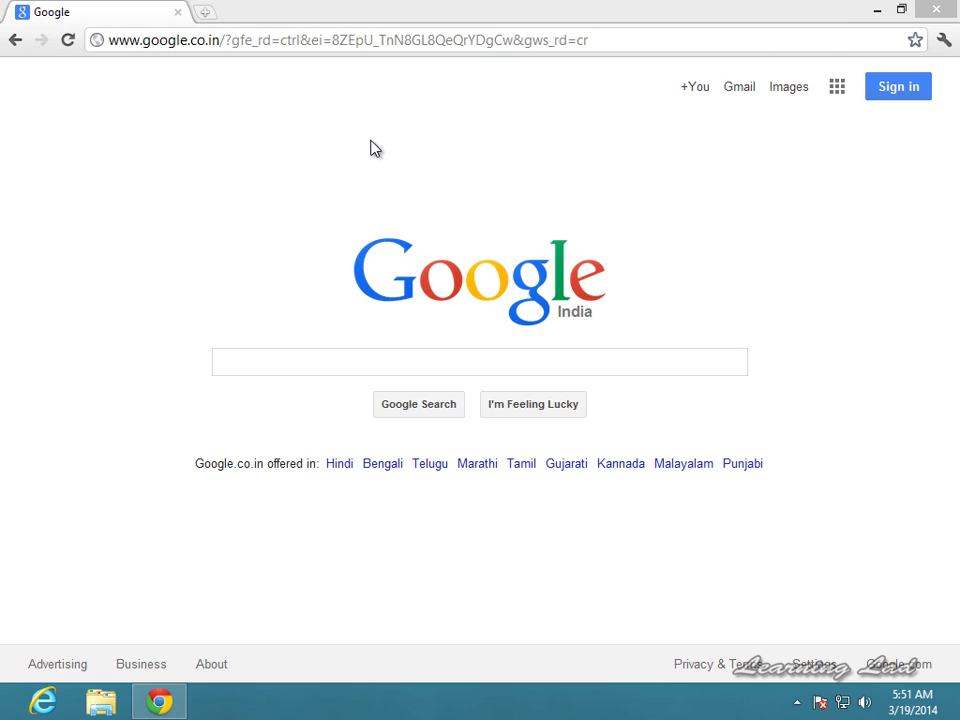
# Go to oracle.com from the browser's address bar
pyautogui.click(612, 43)
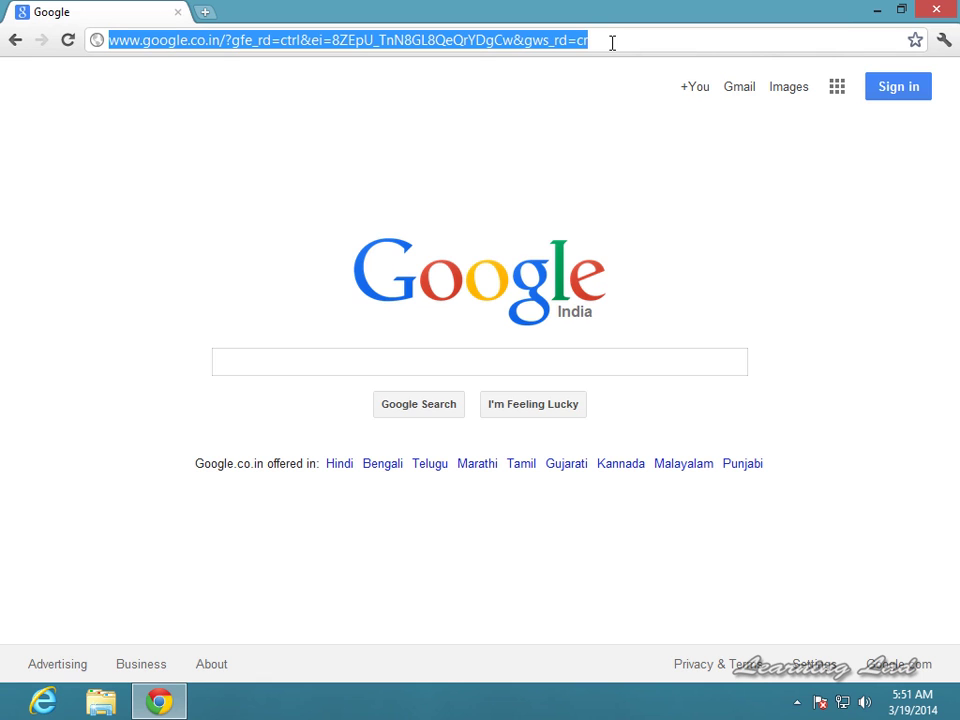
pyautogui.write('oracle.com')
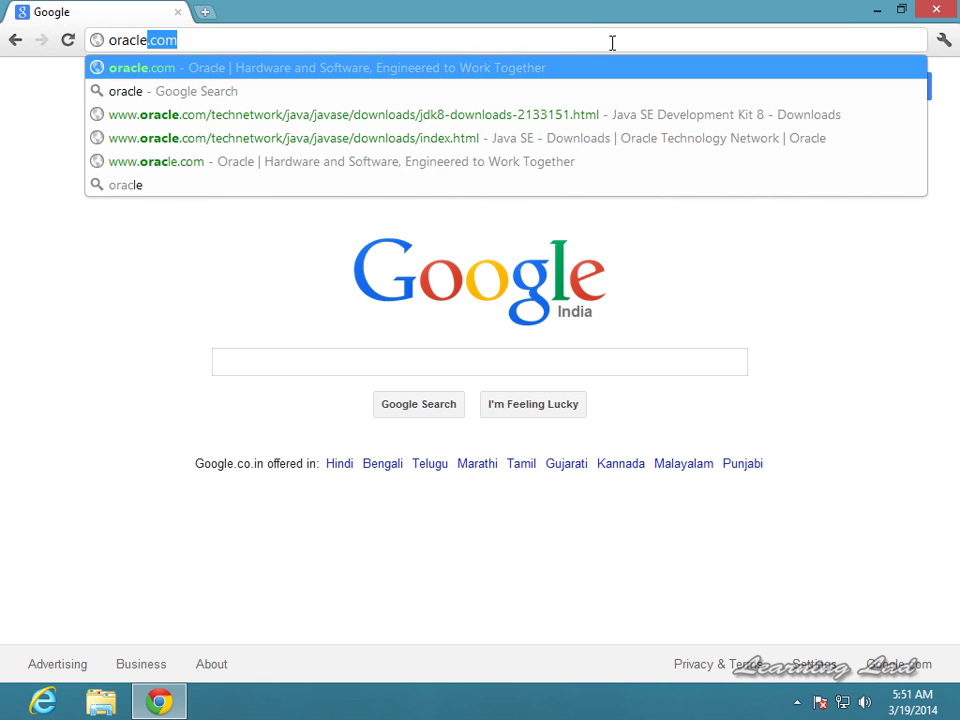
pyautogui.press('Return')
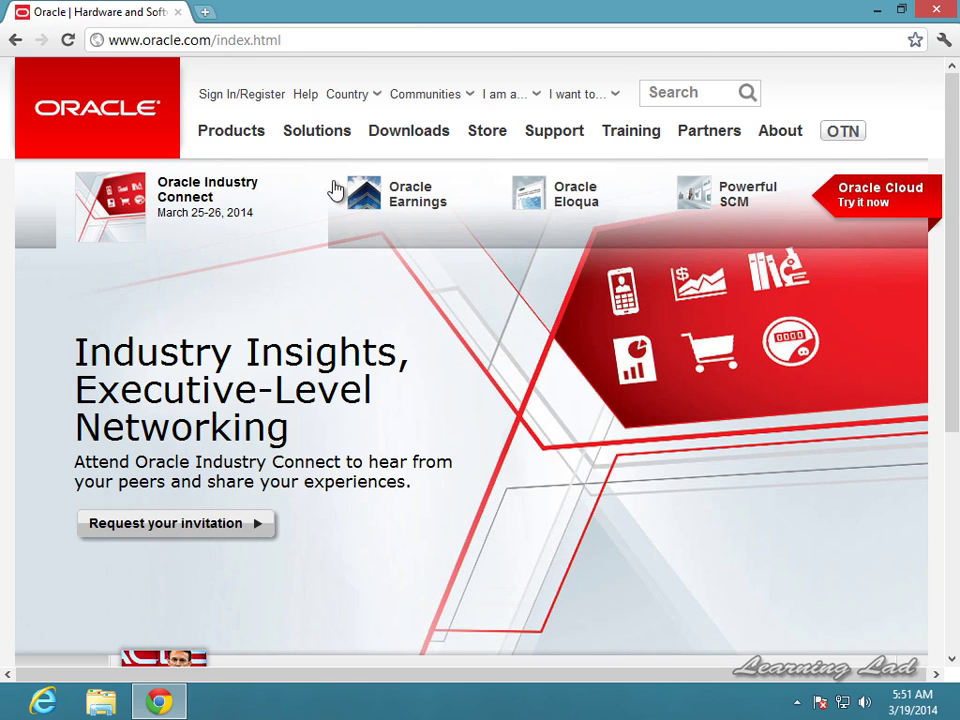
# Open Oracle's Downloads page and choose Java SE under its Java section
pyautogui.moveTo(404, 139)
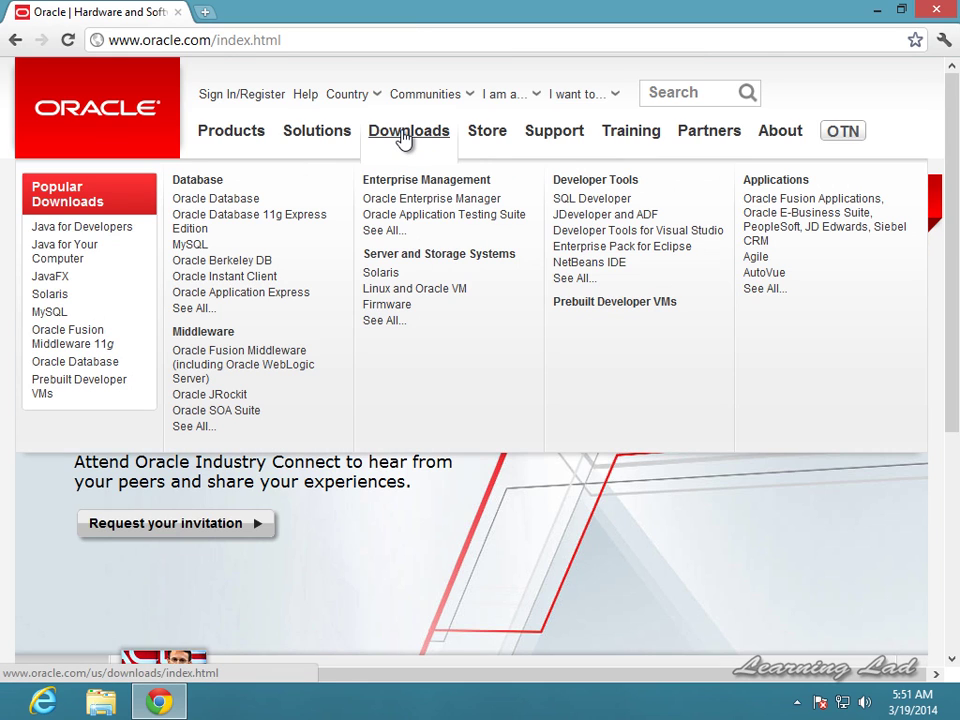
pyautogui.click(404, 139)
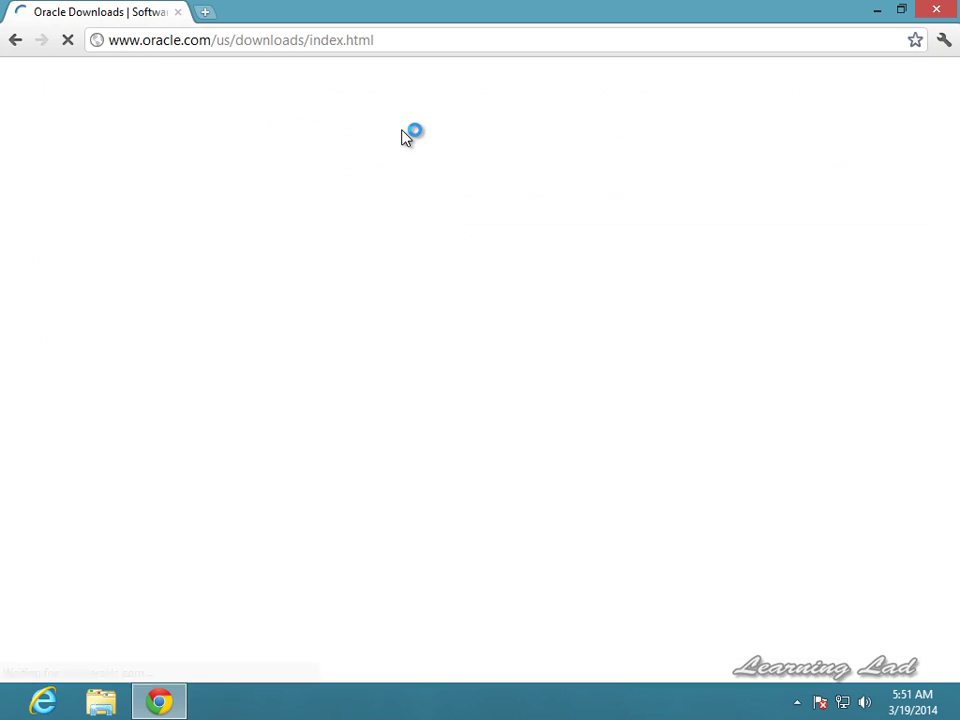
pyautogui.scroll(-4, 372, 253)
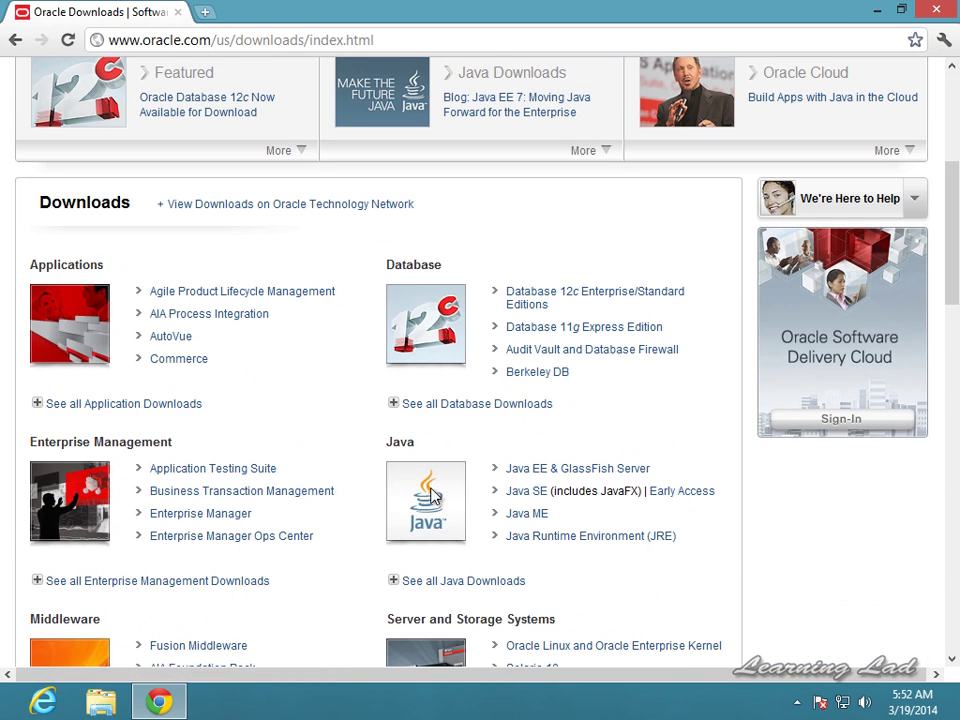
pyautogui.scroll(-1, 500, 450)
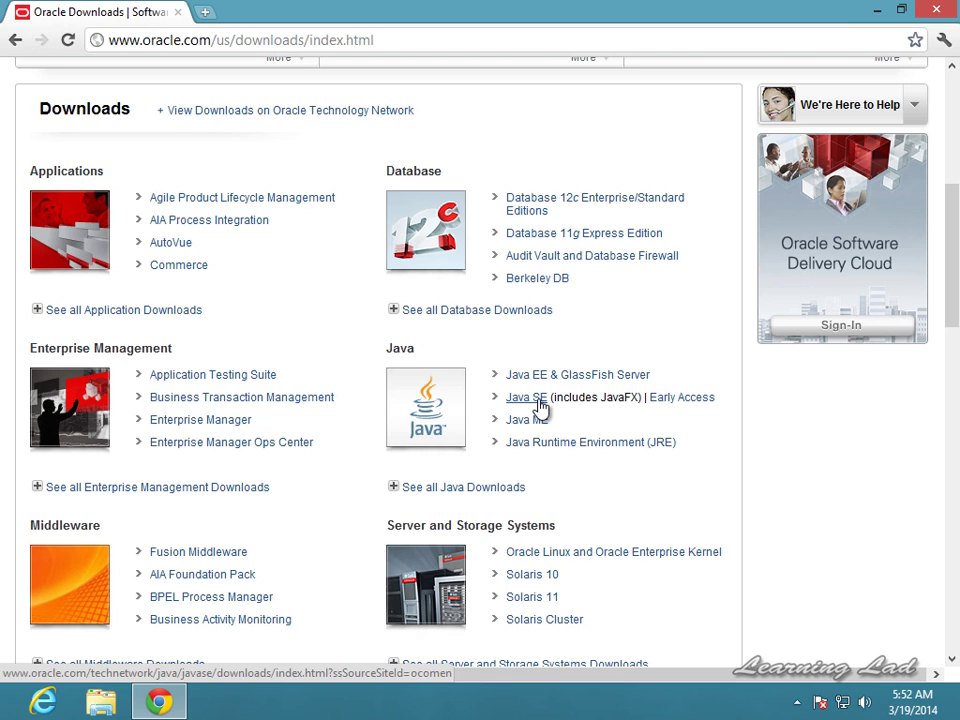
pyautogui.click(539, 401)
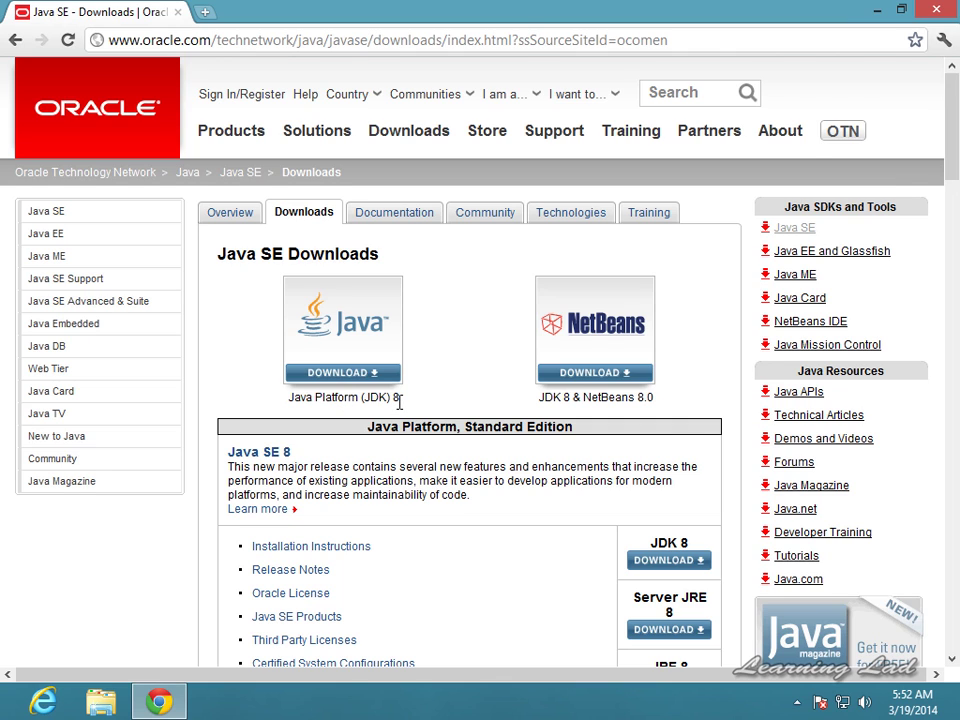
# Open the Java Platform (JDK) 8 download page
pyautogui.scroll(-1, 420, 400)
pyautogui.scroll(1, 470, 380)
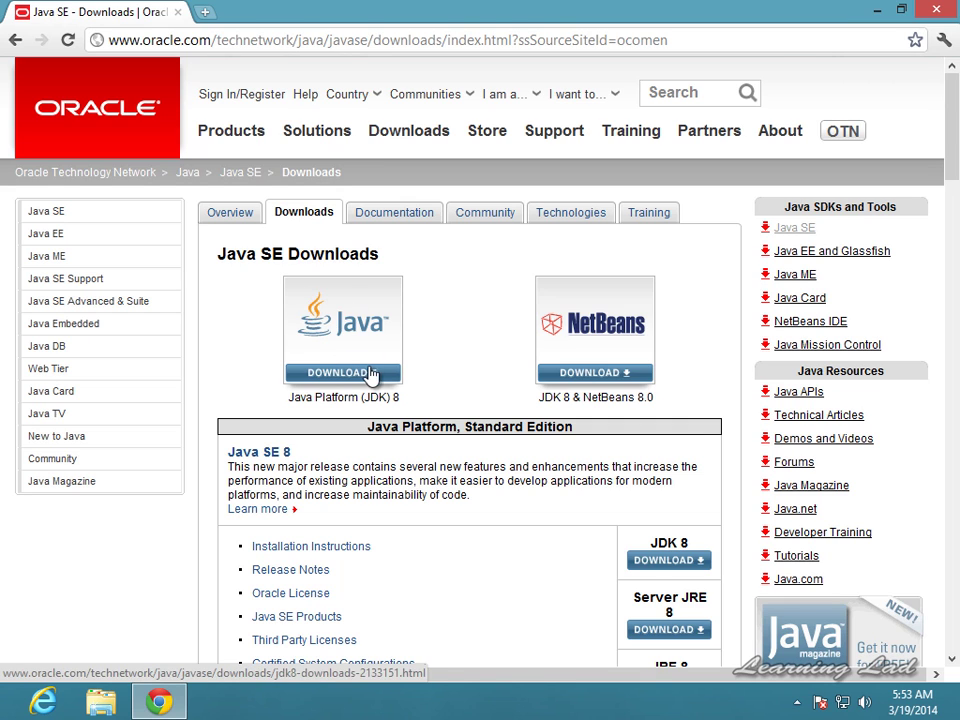
pyautogui.click(366, 370)
# Accept the JDK 8 license agreement and pick the Windows x86 jdk-8-windows-i586.exe installer
pyautogui.scroll(-1, 355, 344)
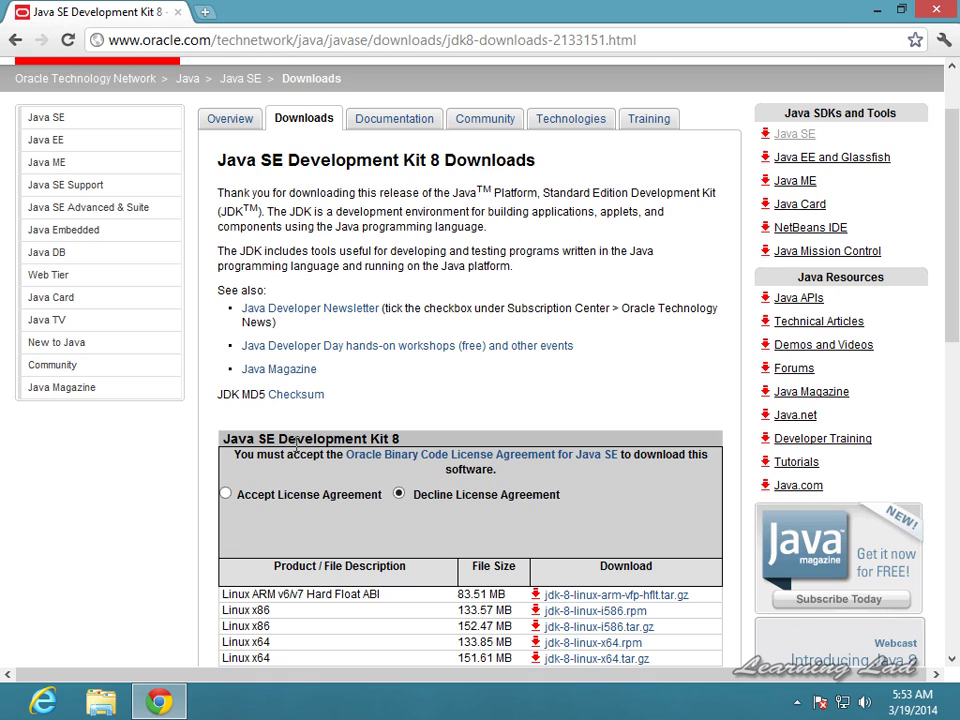
pyautogui.scroll(-1, 400, 445)
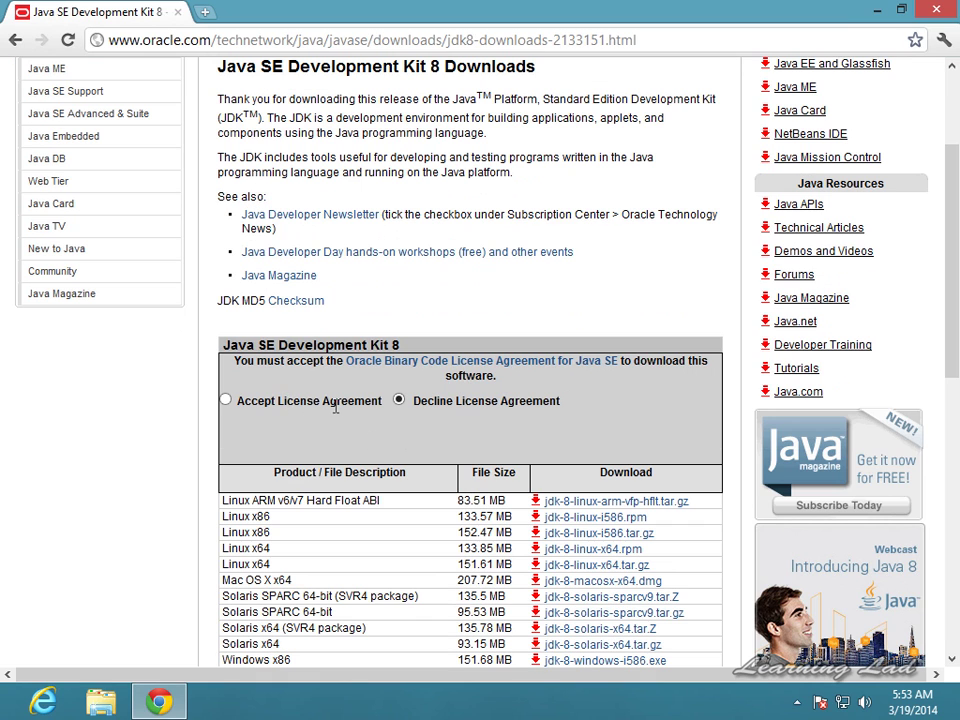
pyautogui.click(227, 401)
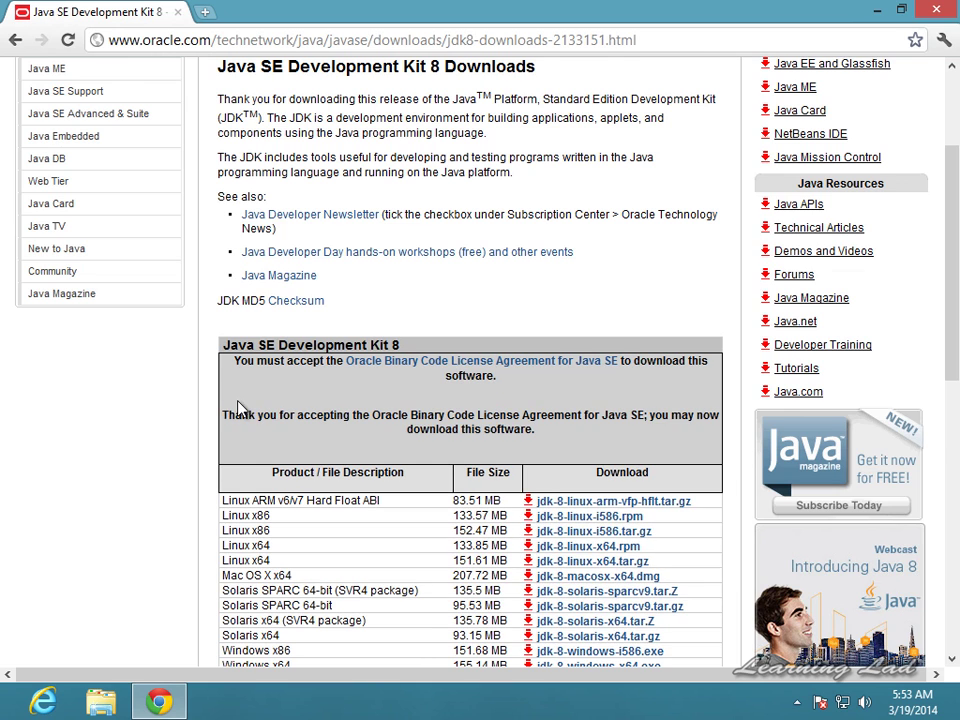
pyautogui.scroll(-2, 360, 446)
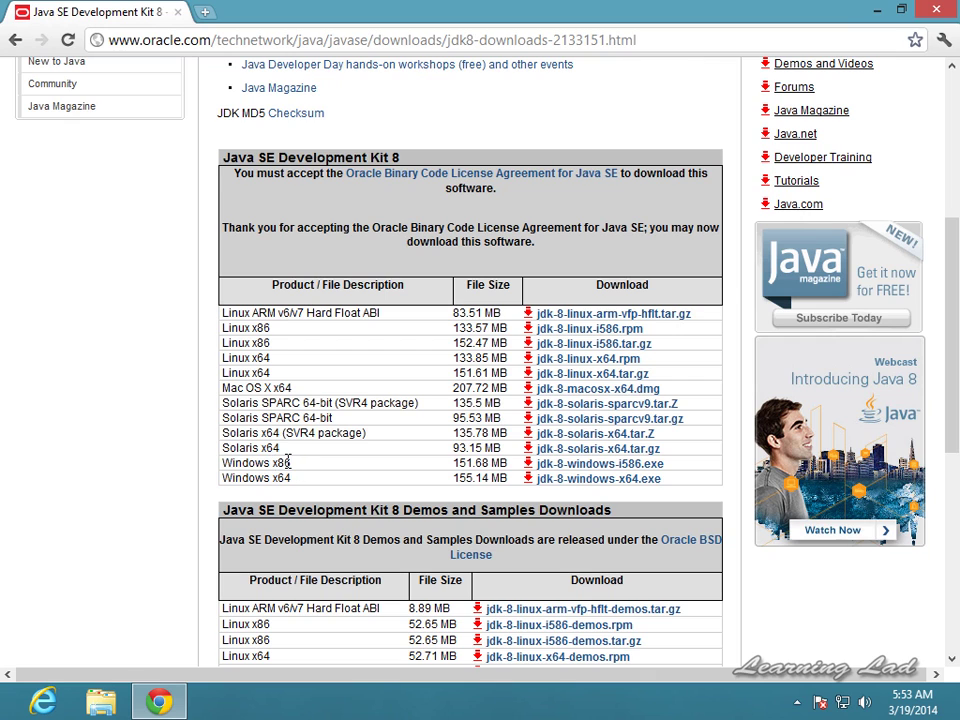
pyautogui.moveTo(289, 462); pyautogui.dragTo(220, 463)
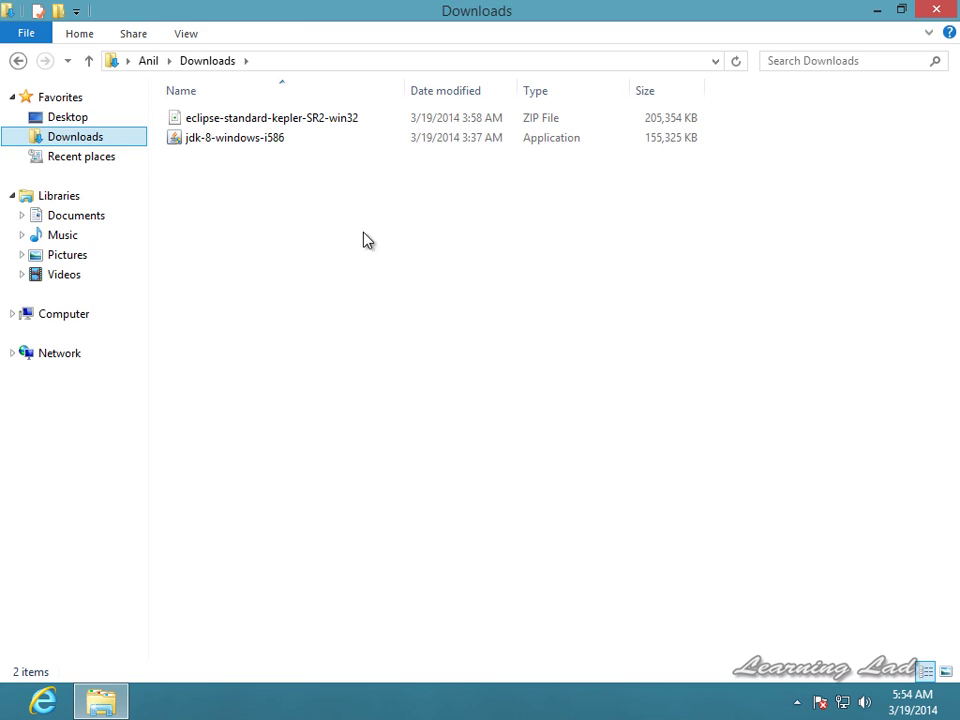
# Launch the jdk-8-windows-i586 installer from the Downloads folder
pyautogui.click(300, 138)
pyautogui.click(326, 306)
pyautogui.moveTo(311, 146)
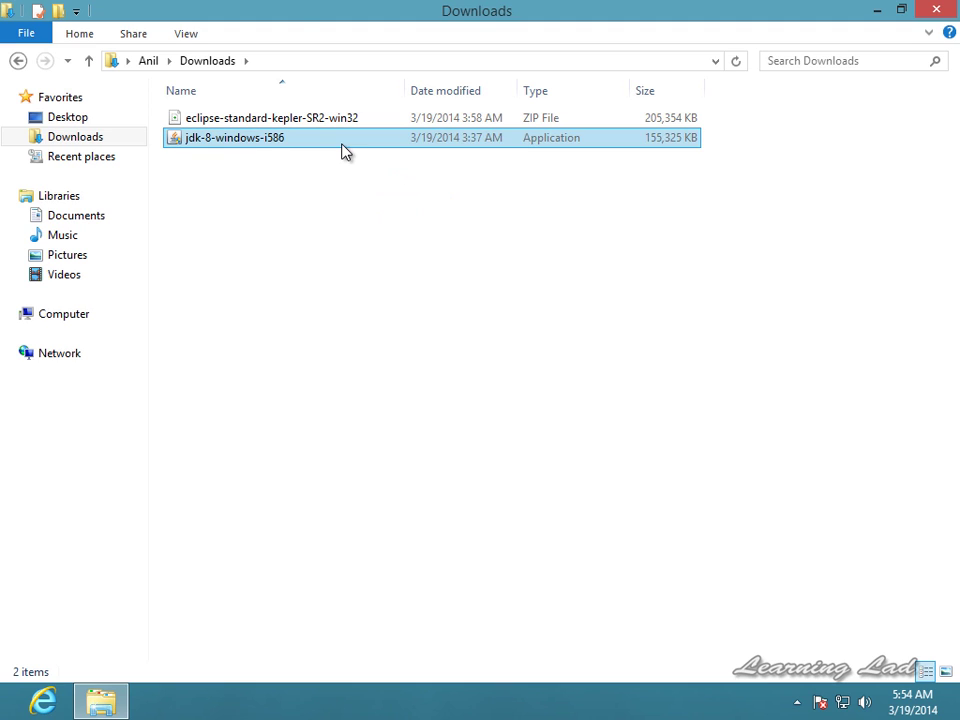
pyautogui.click(304, 145)
pyautogui.doubleClick(285, 143)
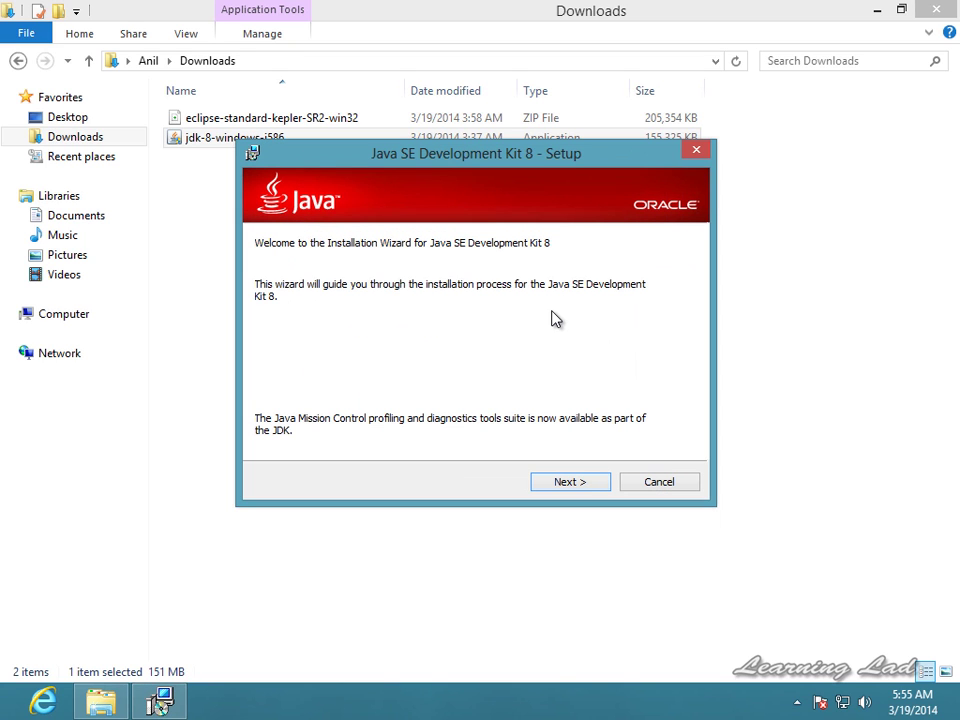
# Install JDK 8 with default features, keeping JRE at C:\Program Files\Java\jre8\, then close setup
pyautogui.click(586, 487)
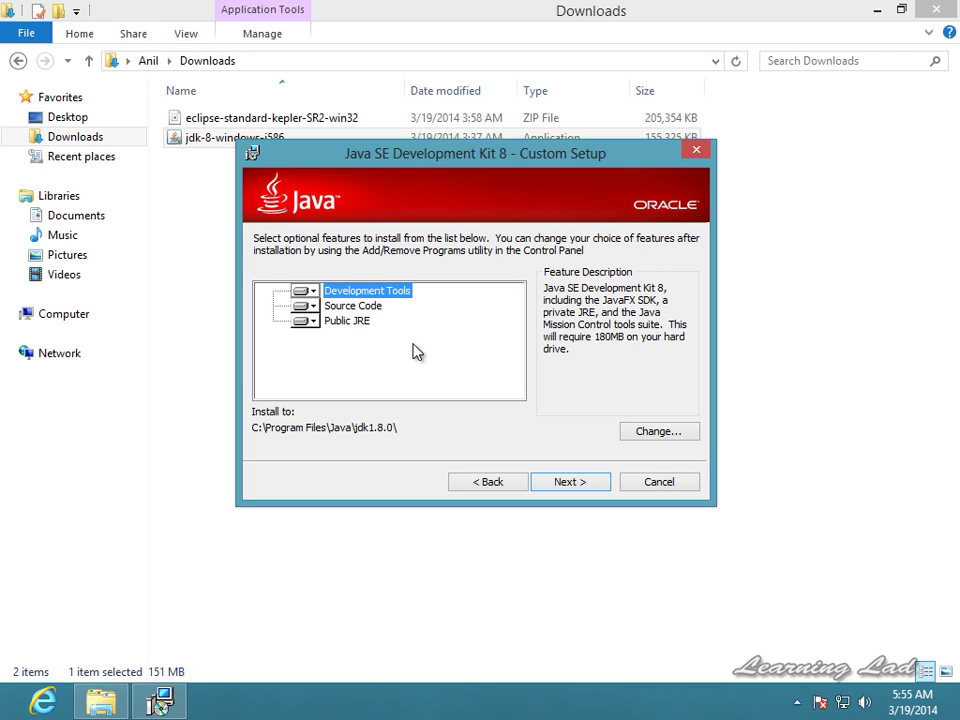
pyautogui.click(584, 488)
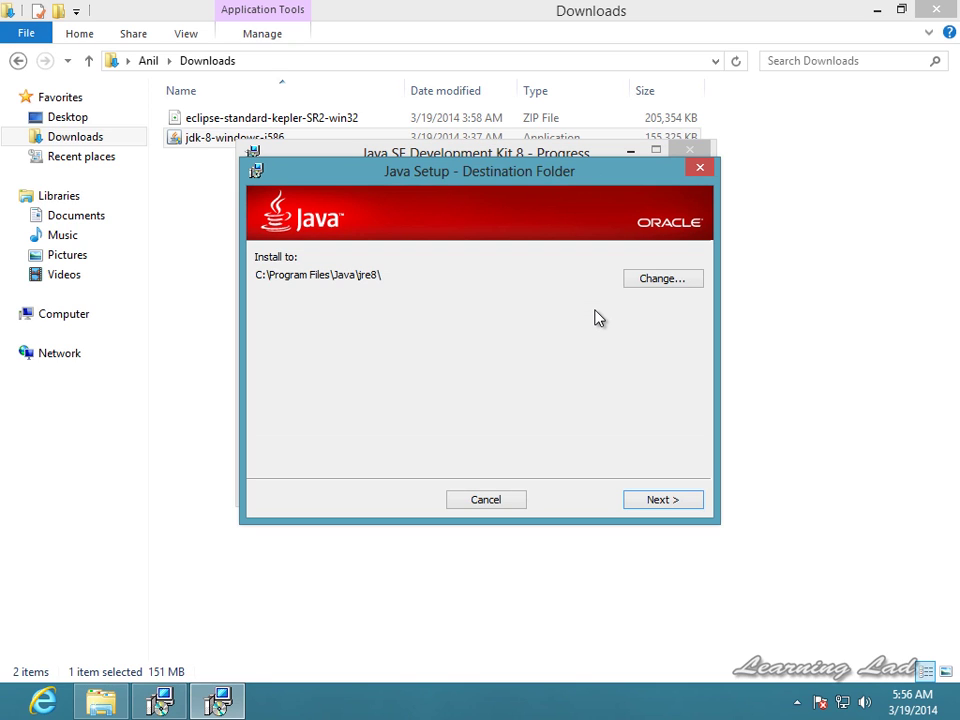
pyautogui.click(678, 502)
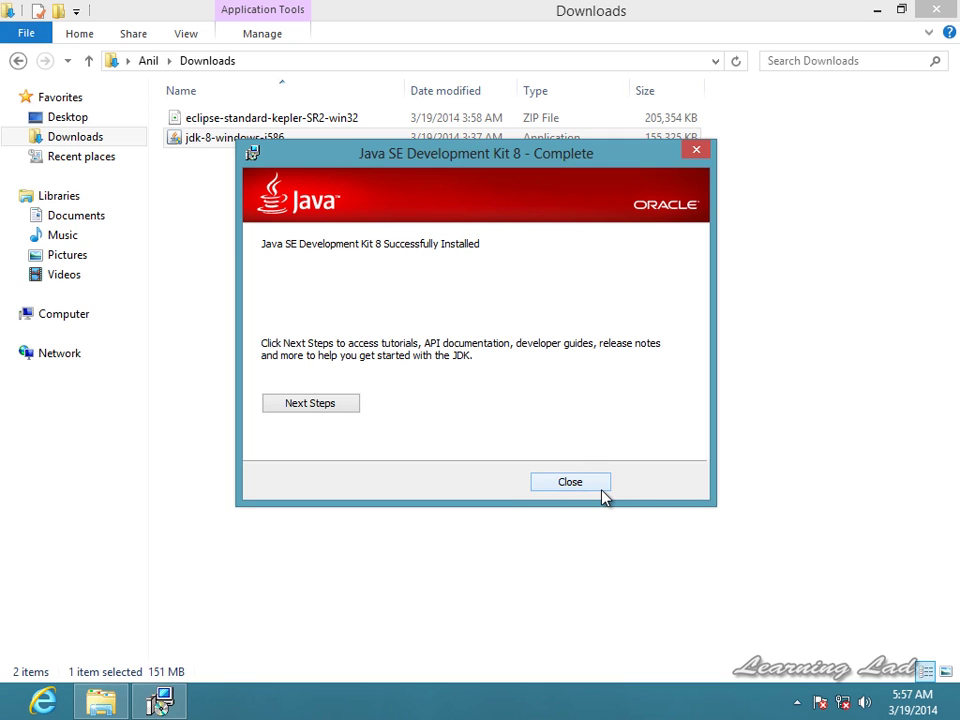
pyautogui.click(570, 483)
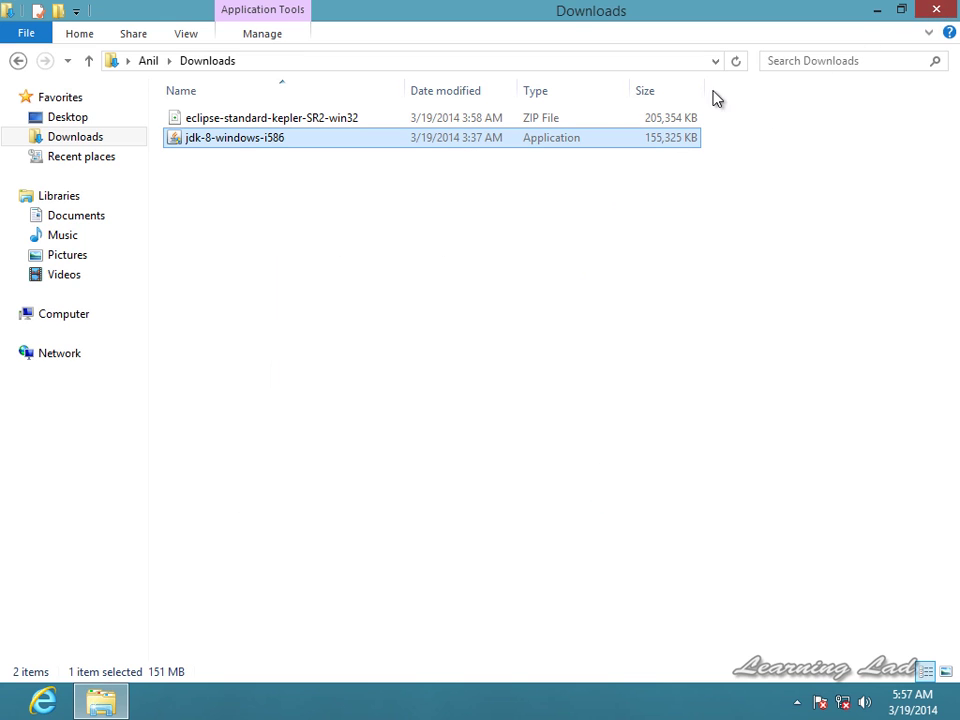
# Close the Downloads window, refresh the desktop, and open the Computer shortcut
pyautogui.hotkey('alt', 'F4')
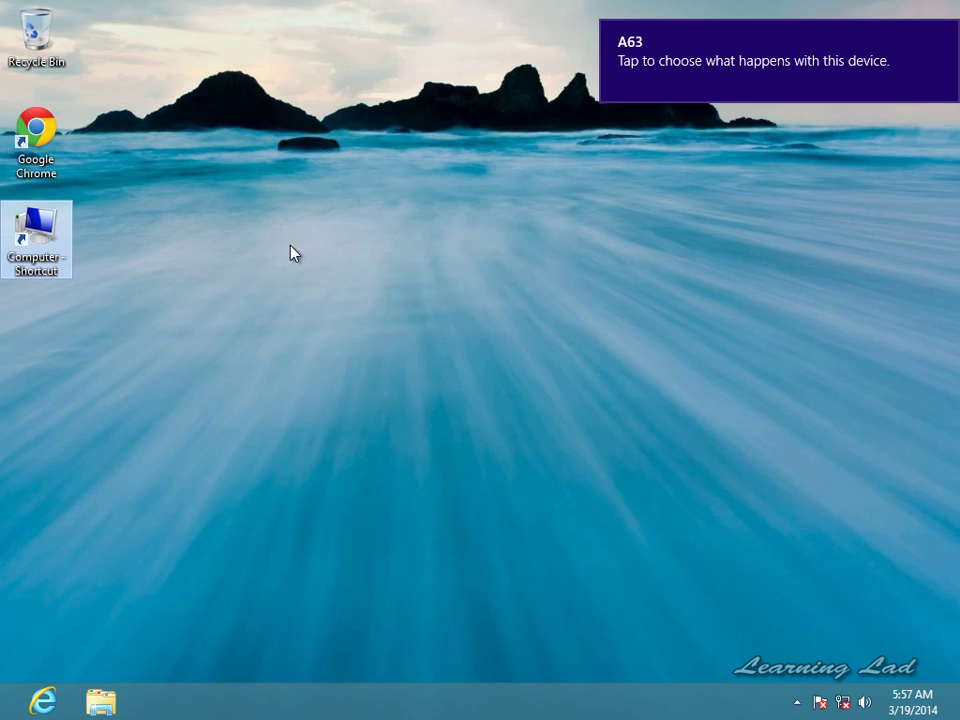
pyautogui.click(519, 219)
pyautogui.rightClick(464, 172)
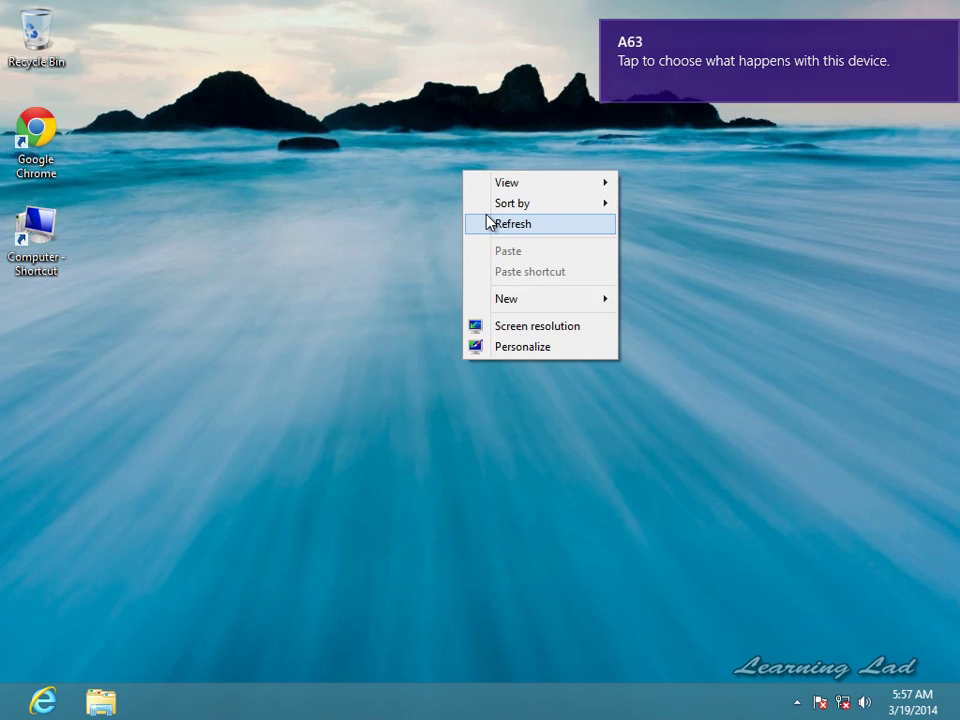
pyautogui.click(486, 221)
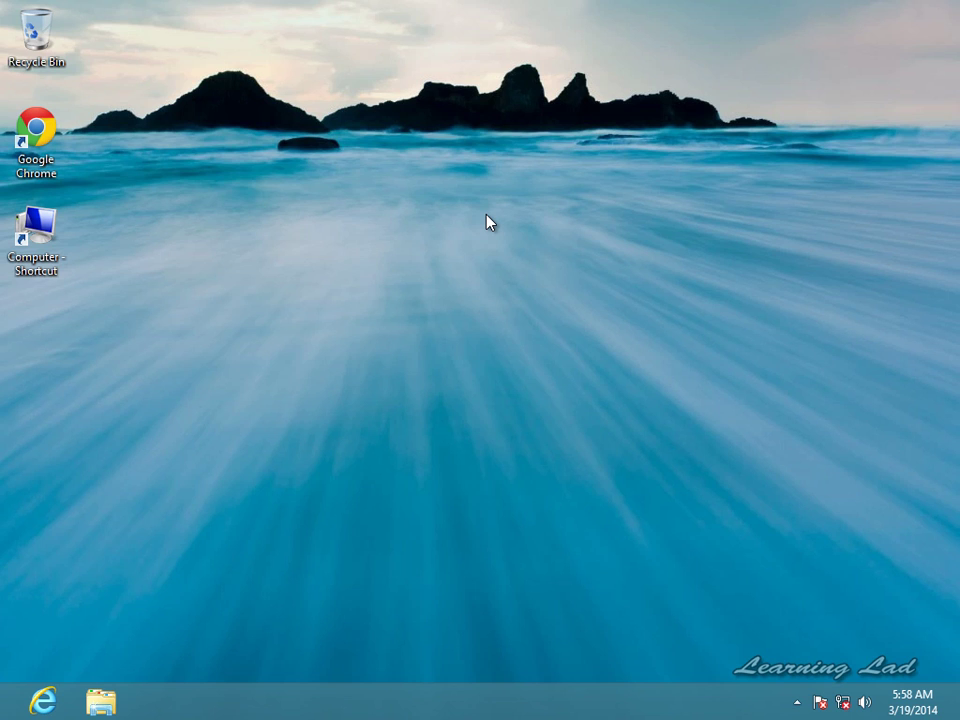
pyautogui.doubleClick(50, 230)
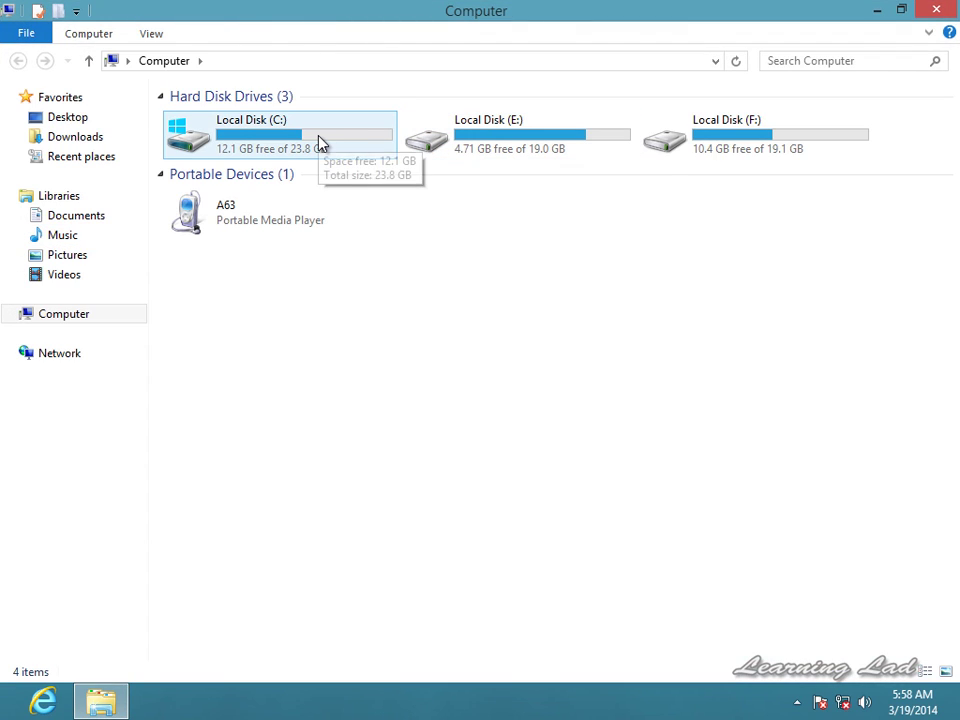
# Browse Local Disk (C:) > Program Files > Java > jdk1.8.0 > bin
pyautogui.doubleClick(320, 145)
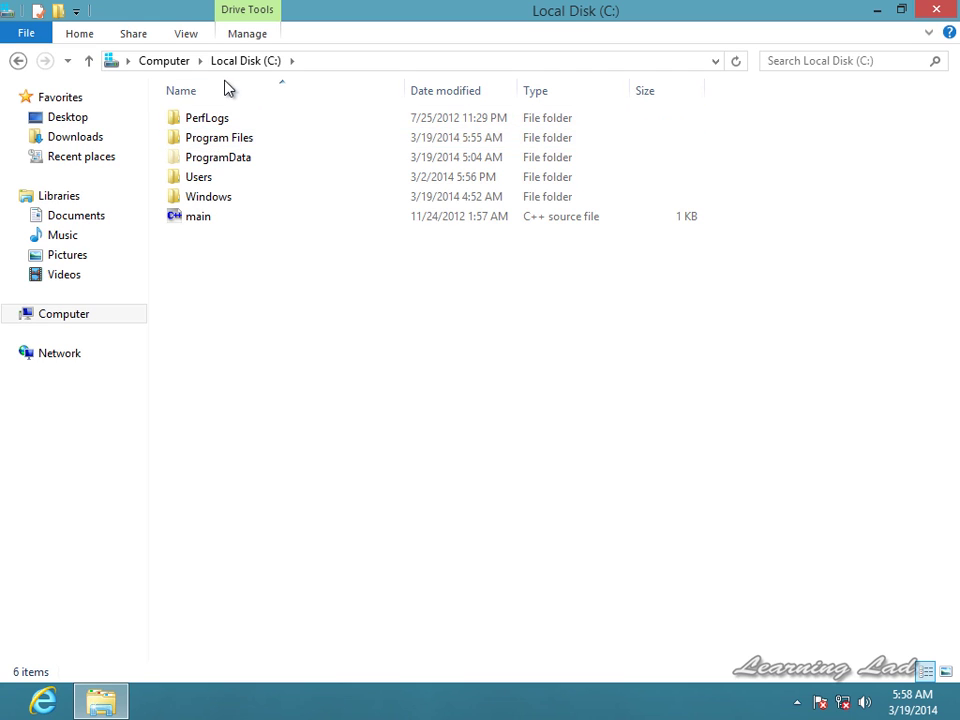
pyautogui.doubleClick(265, 146)
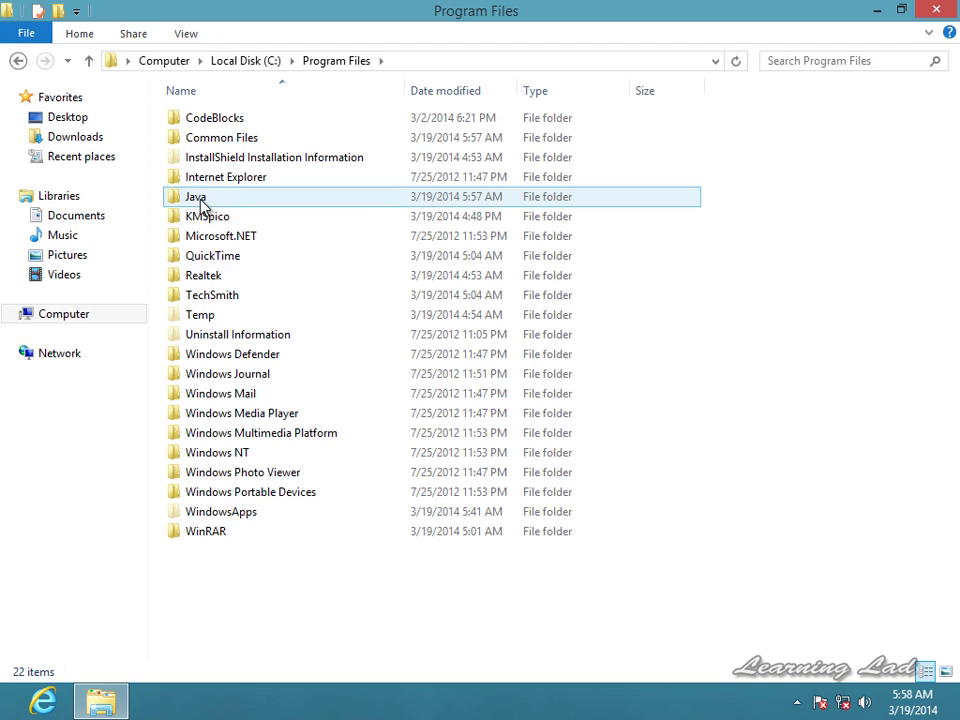
pyautogui.click(222, 206)
pyautogui.doubleClick(222, 206)
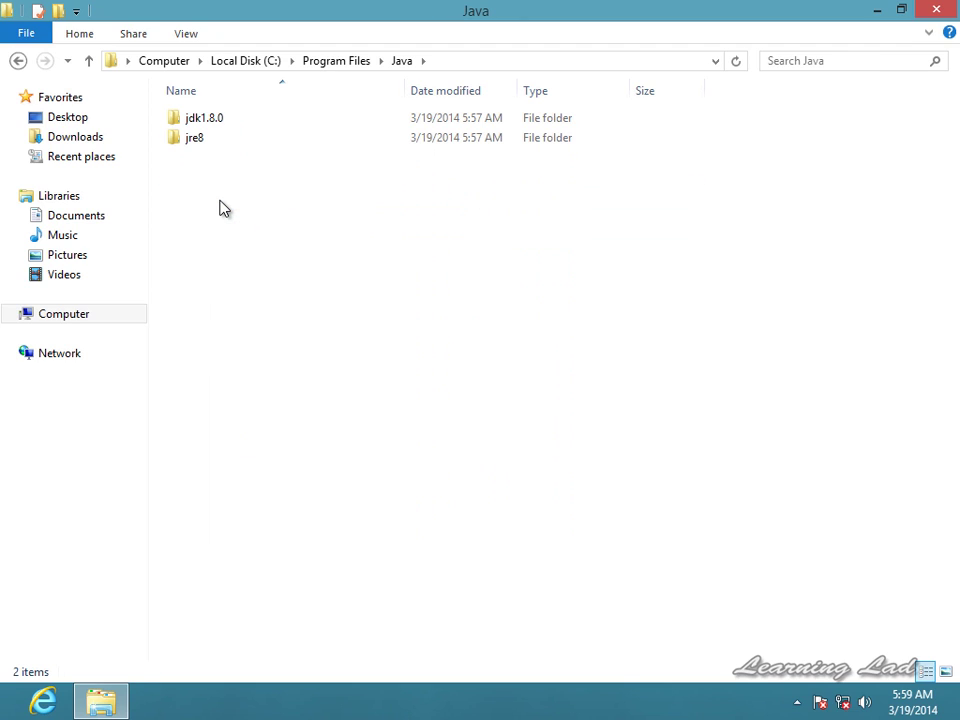
pyautogui.click(224, 138)
pyautogui.click(227, 121)
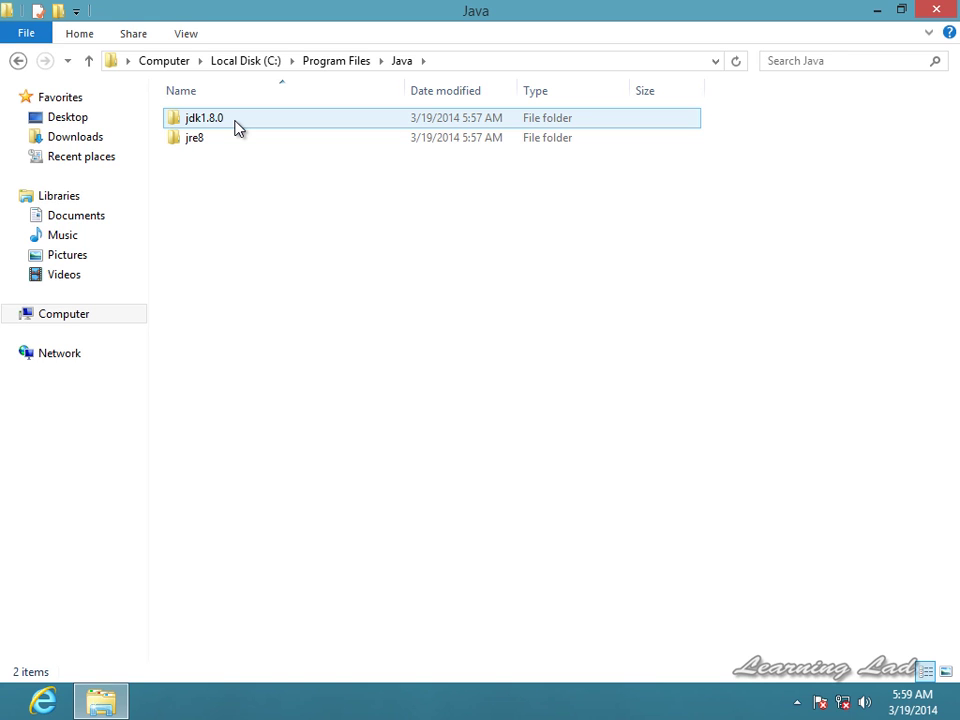
pyautogui.doubleClick(238, 127)
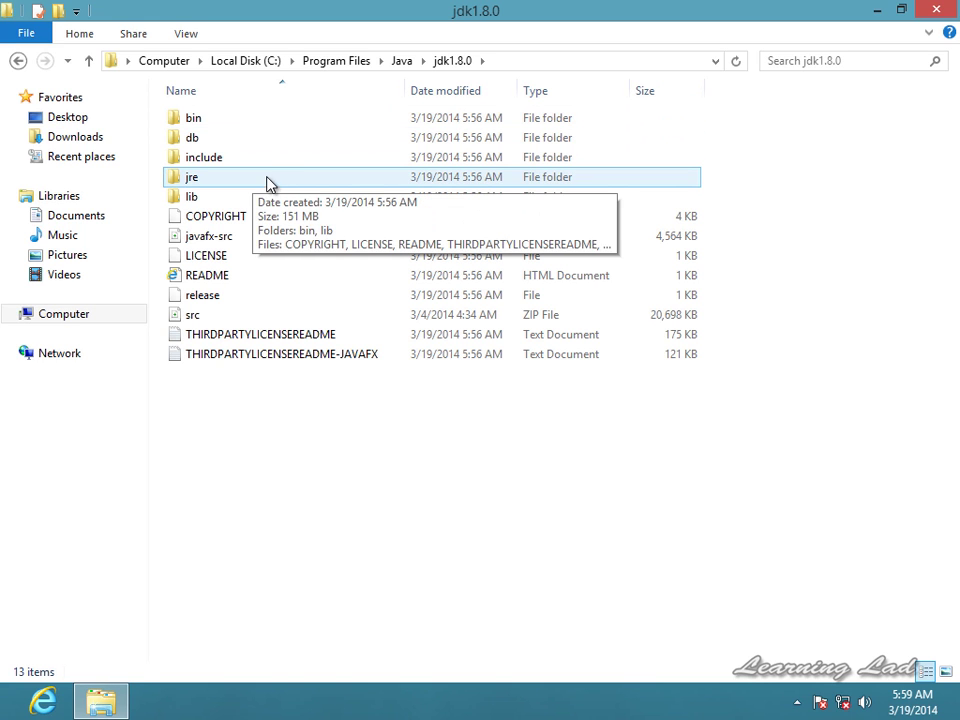
pyautogui.doubleClick(258, 124)
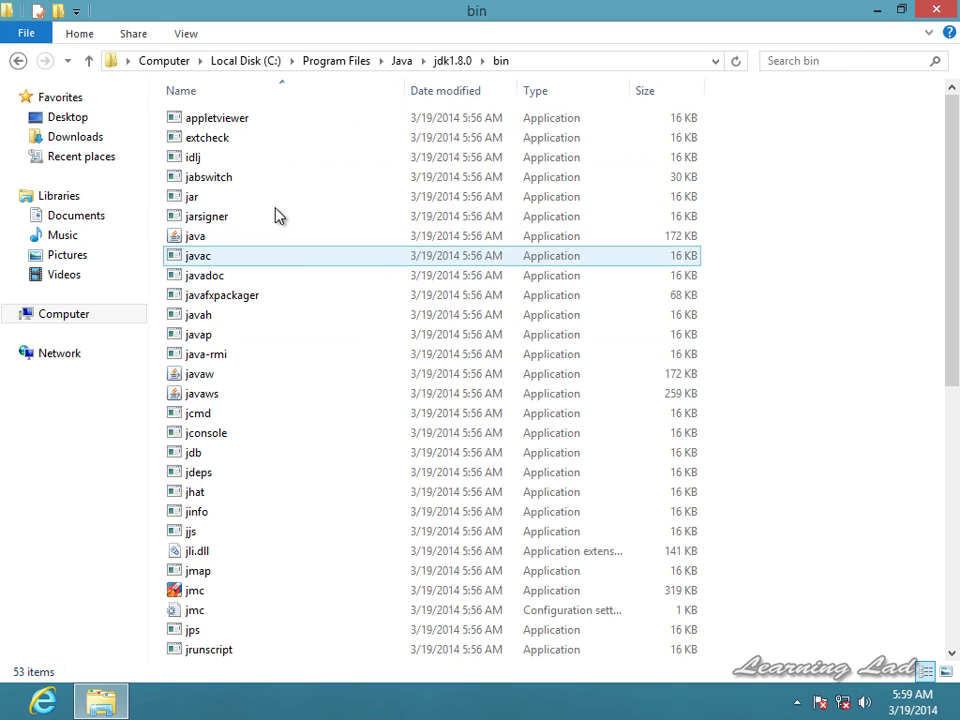
pyautogui.click(270, 174)
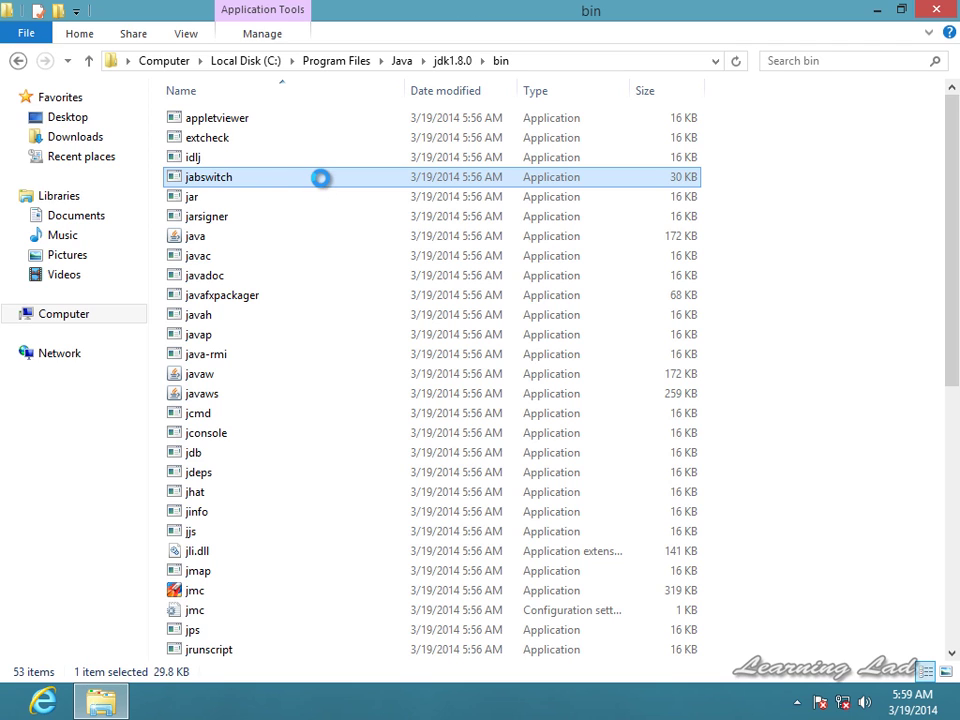
# Copy the location C:\Program Files\Java\jdk1.8.0\bin from jabswitch's Properties, then close Explorer
pyautogui.rightClick(322, 186)
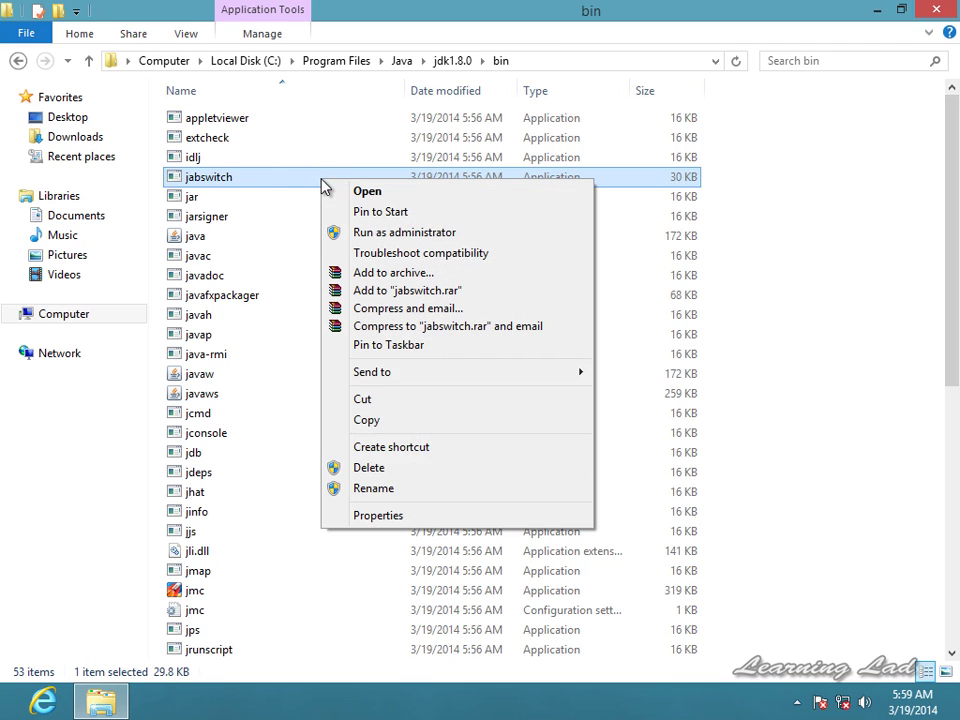
pyautogui.click(418, 517)
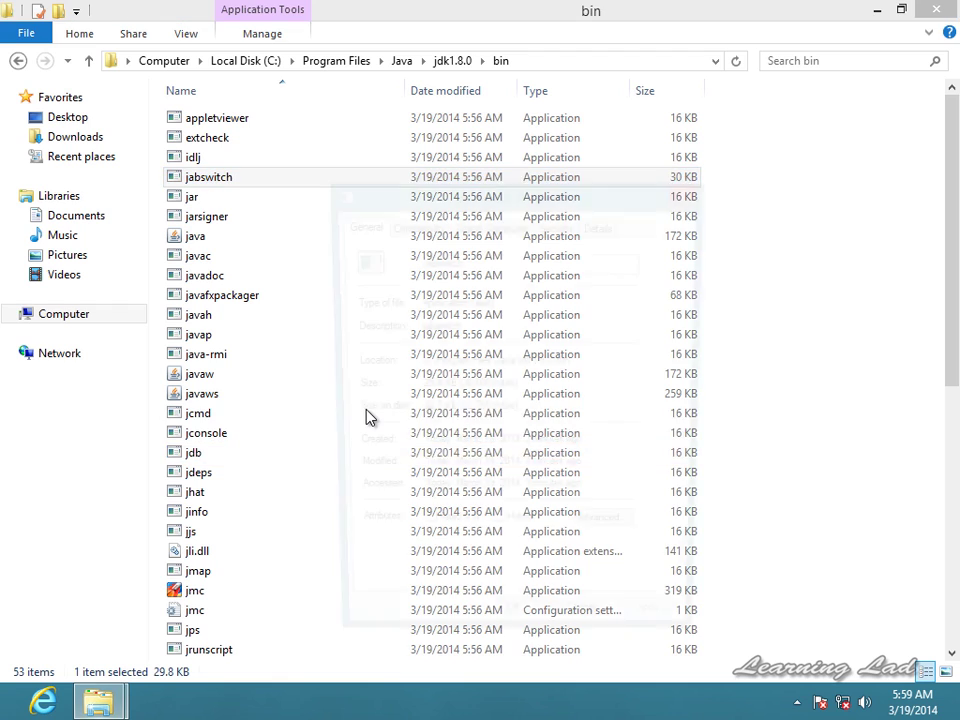
pyautogui.moveTo(591, 362); pyautogui.dragTo(416, 363)
pyautogui.rightClick(478, 364)
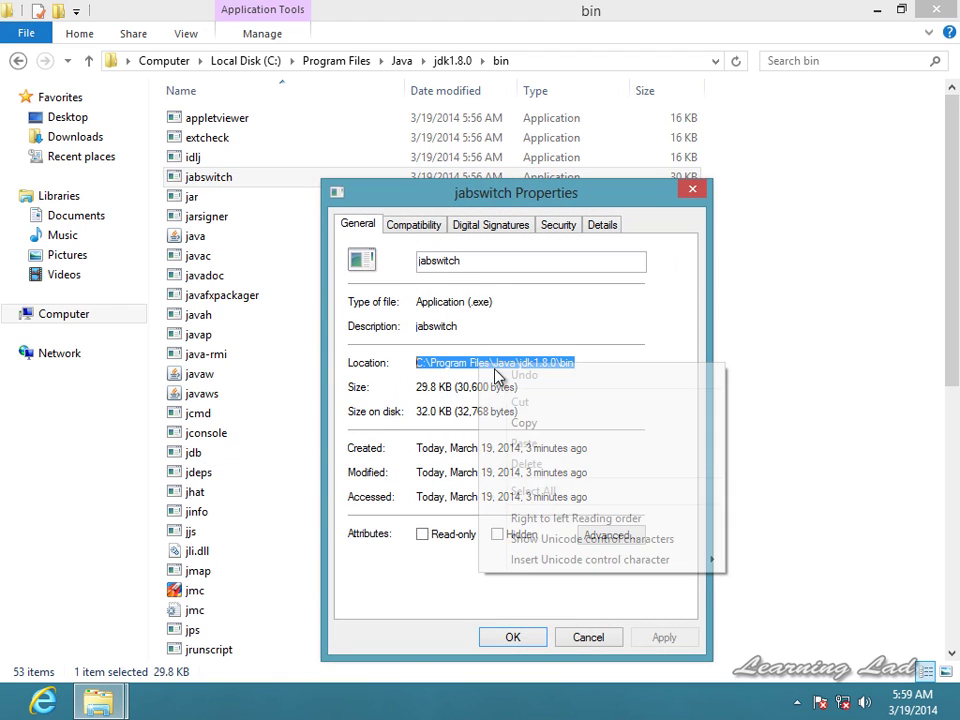
pyautogui.click(549, 425)
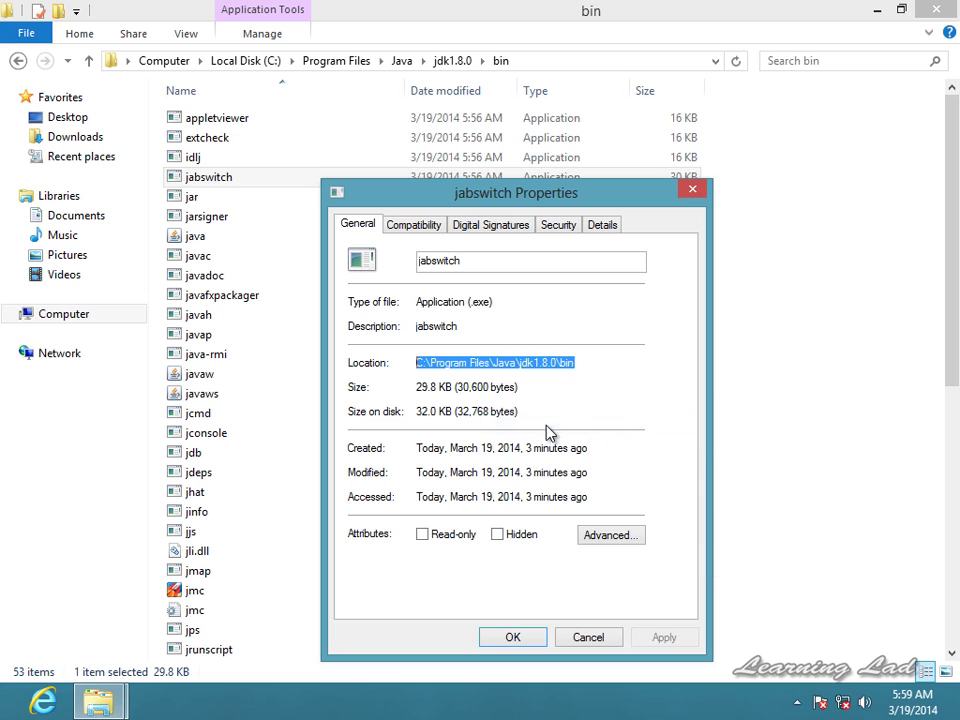
pyautogui.click(586, 638)
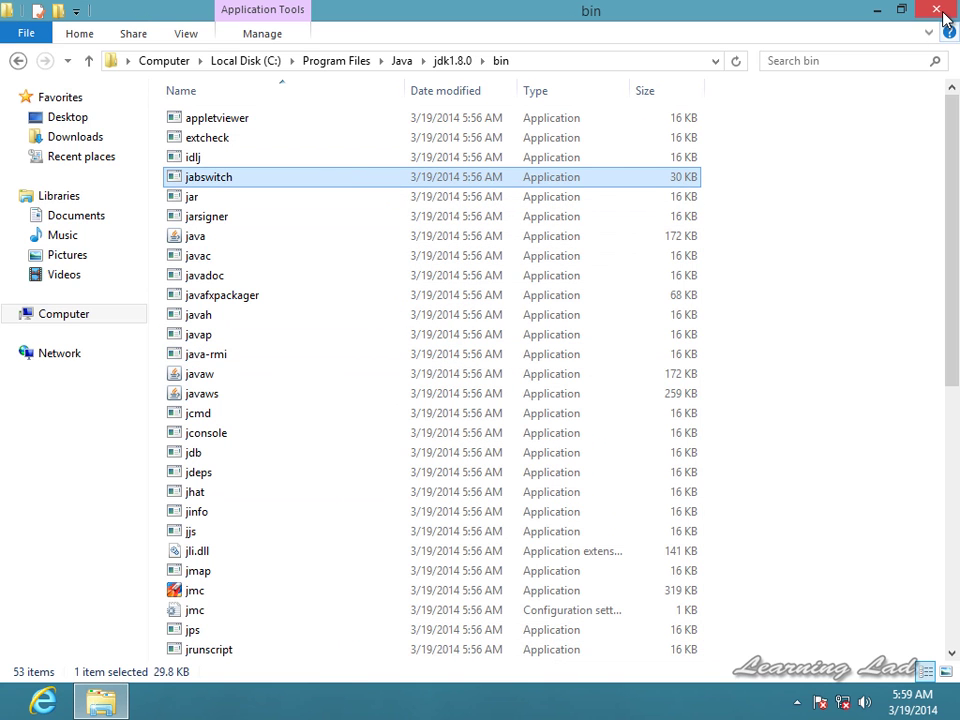
pyautogui.click(933, 12)
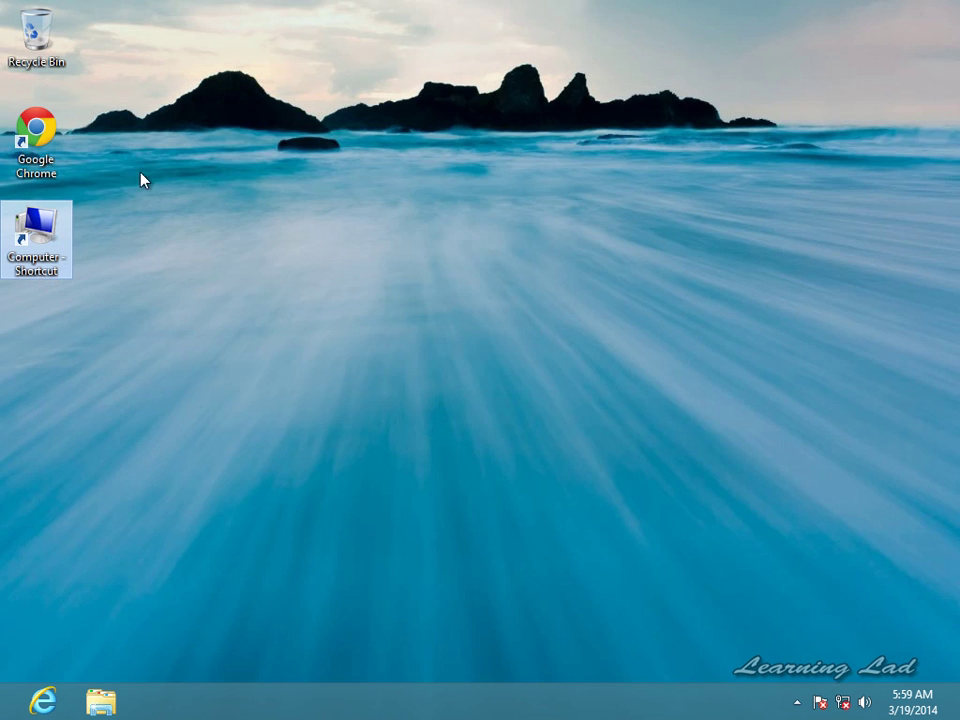
# Open Environment Variables via Computer's System properties and Advanced system settings
pyautogui.doubleClick(35, 240)
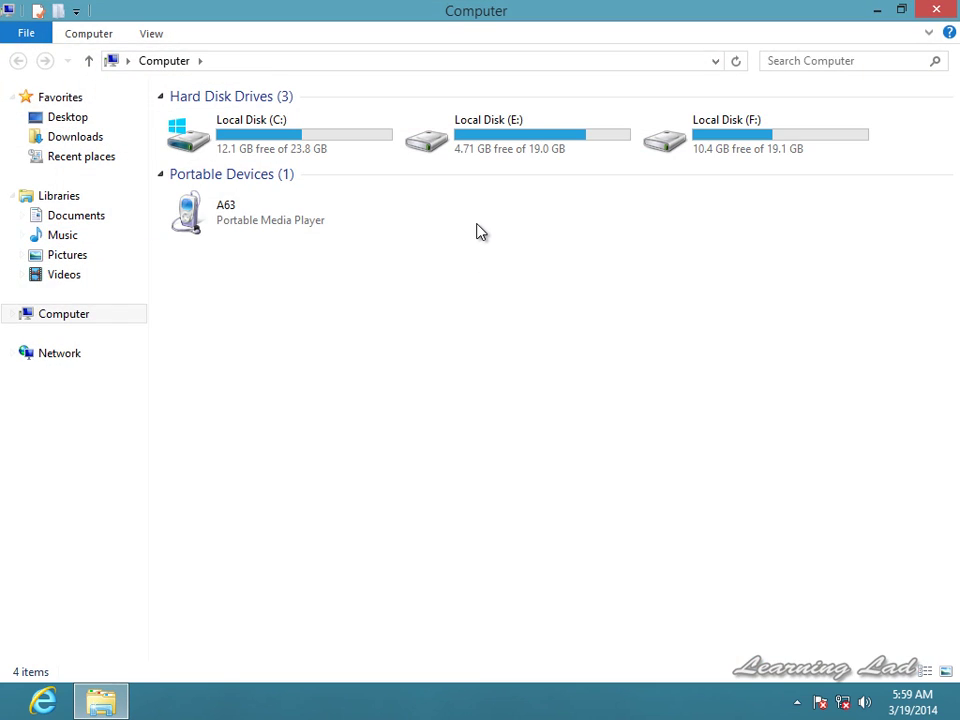
pyautogui.rightClick(477, 226)
pyautogui.click(558, 402)
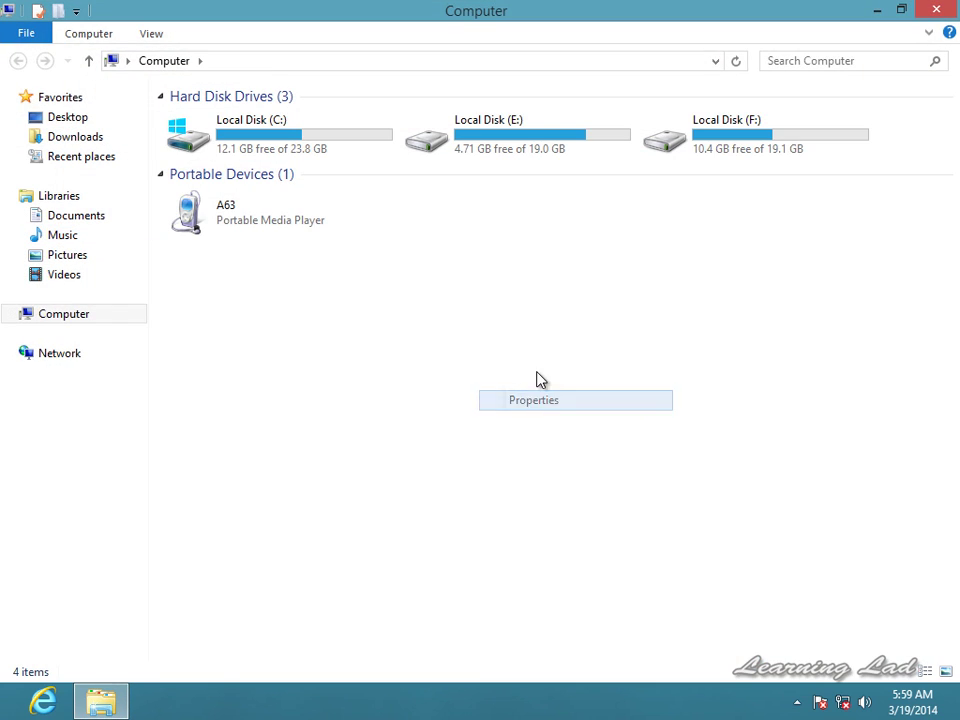
pyautogui.press('super+Up')
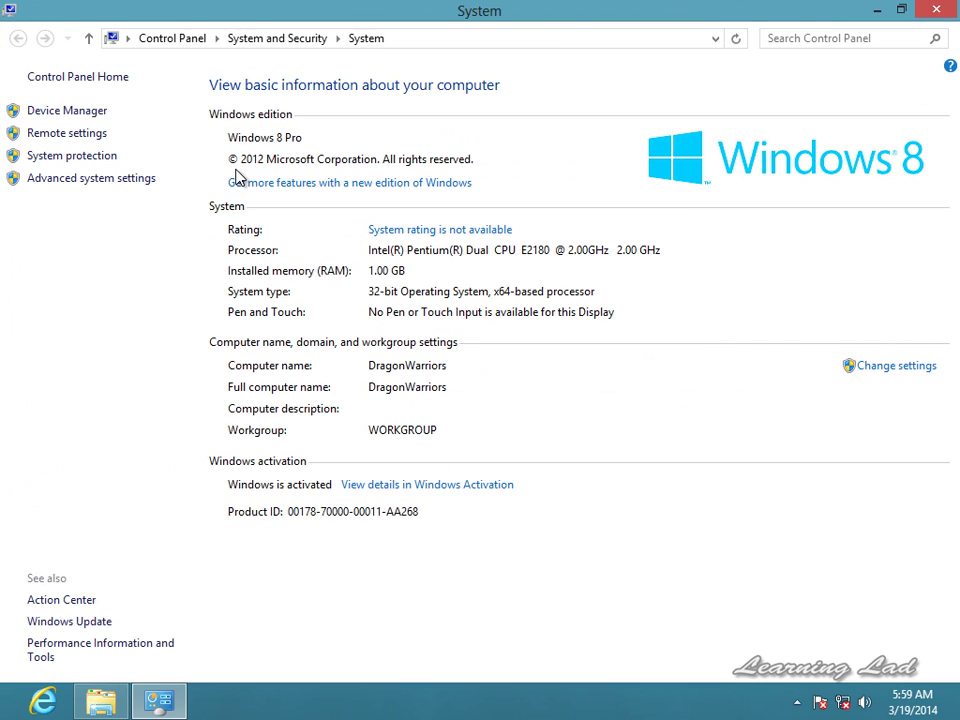
pyautogui.click(110, 180)
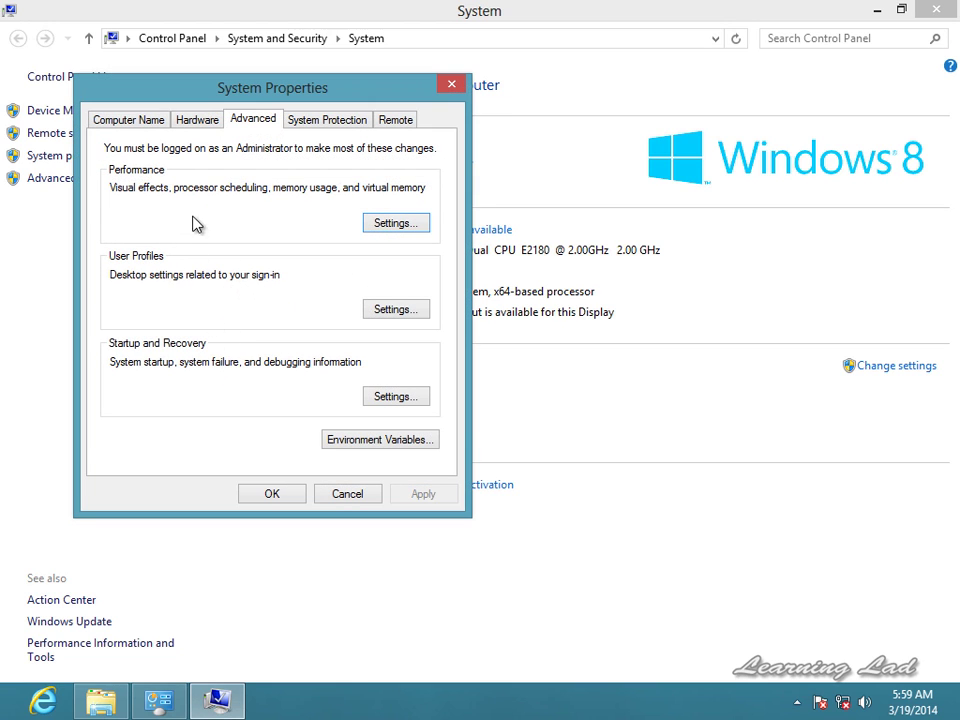
pyautogui.click(410, 440)
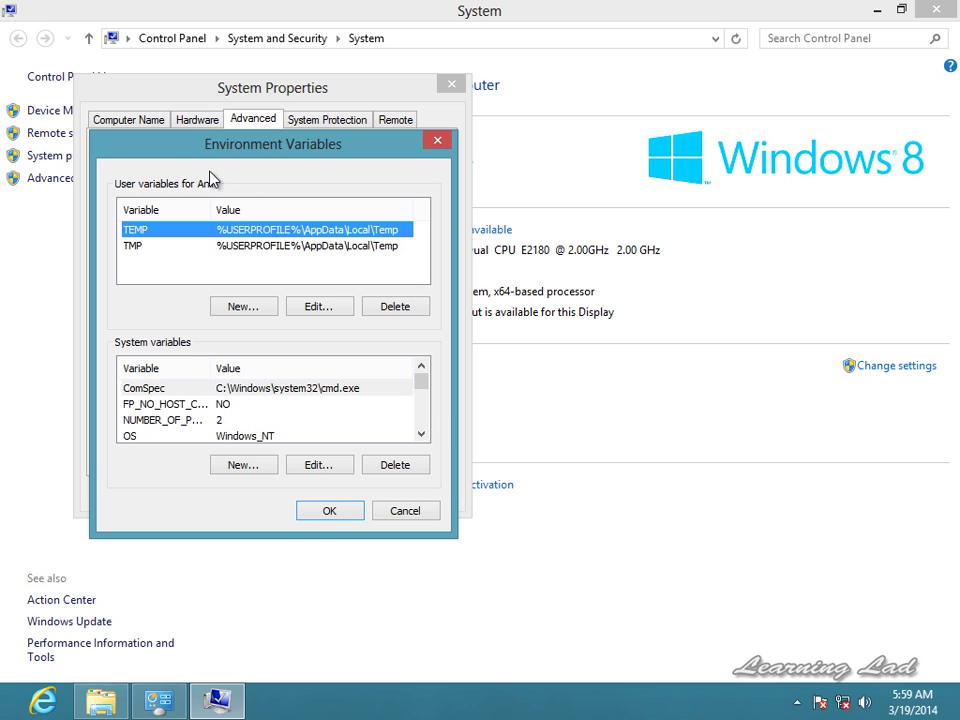
# Create user variable path with value C:\Program Files\Java\jdk1.8.0\bin, confirm all dialogs, close System
pyautogui.click(255, 313)
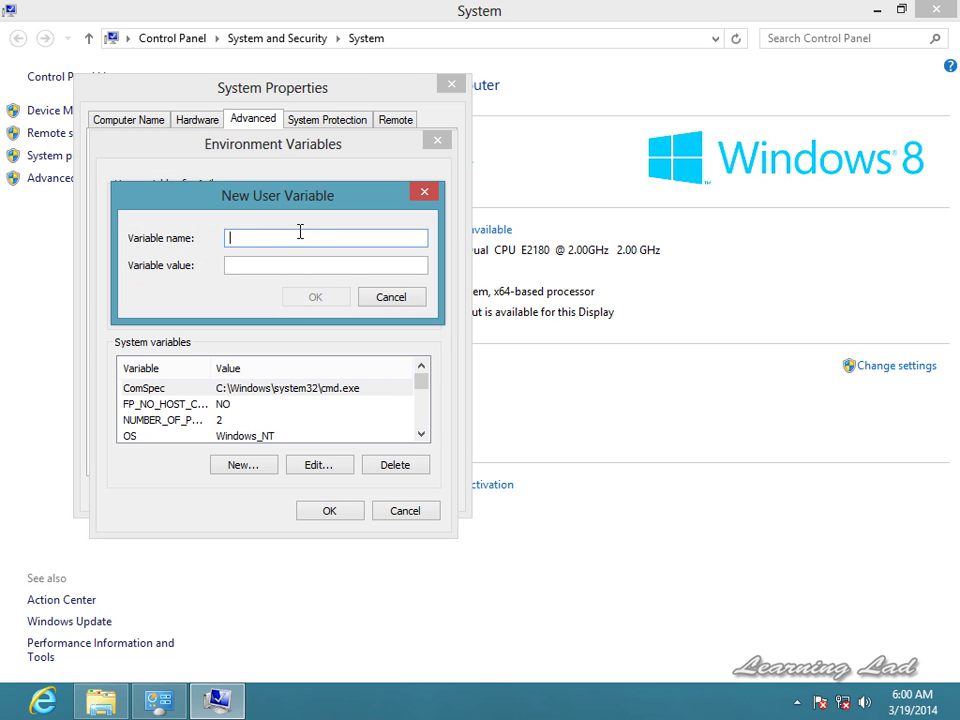
pyautogui.write('path')
pyautogui.press('Tab')
pyautogui.hotkey('ctrl', 'v')
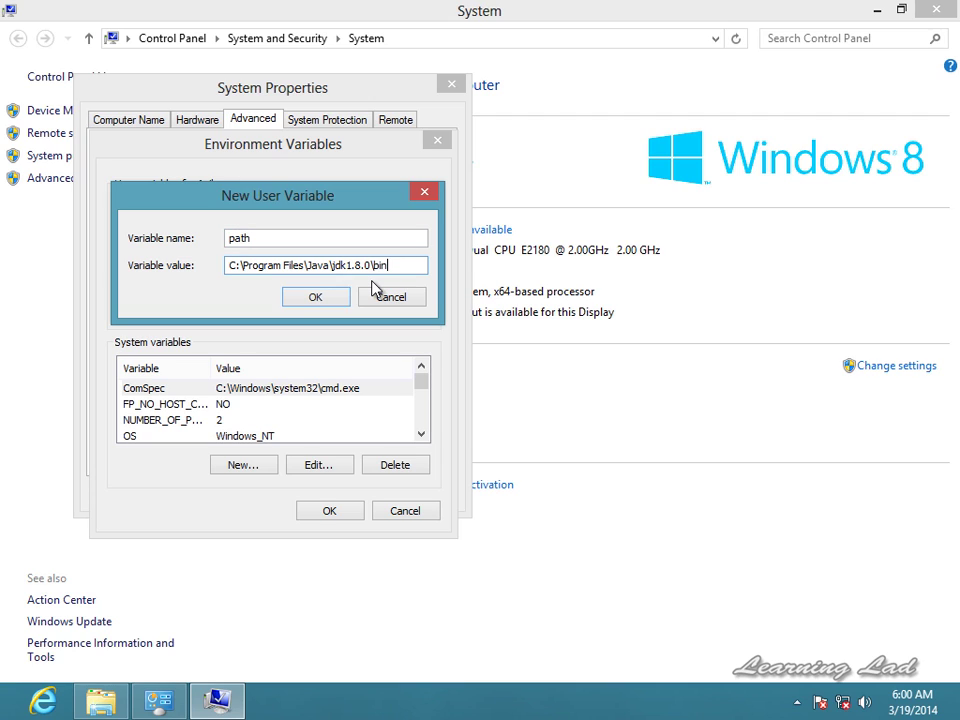
pyautogui.click(315, 300)
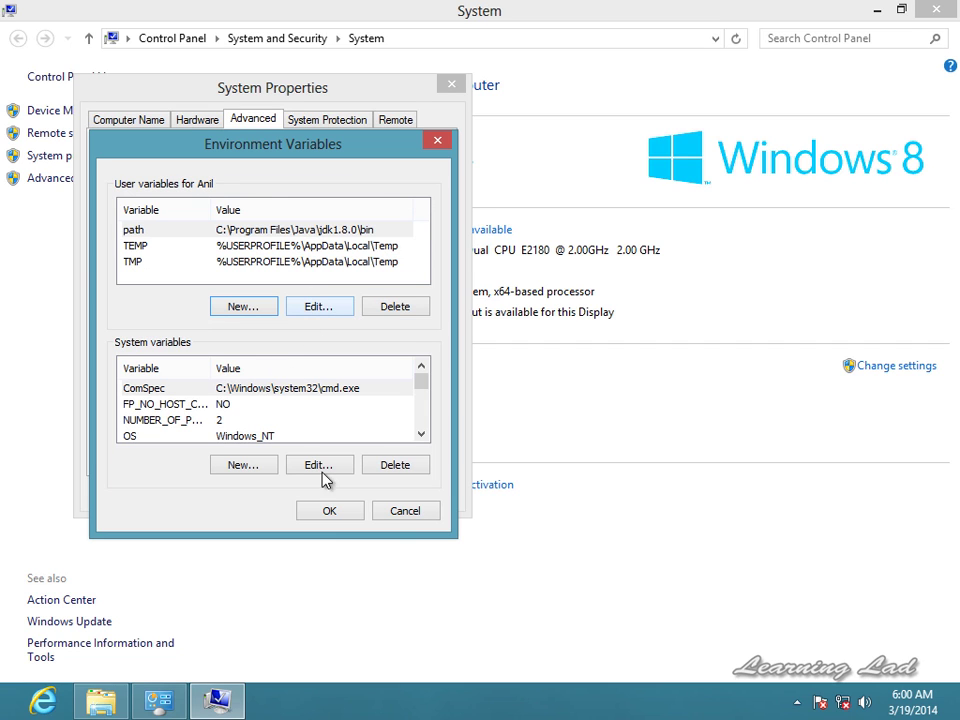
pyautogui.click(326, 510)
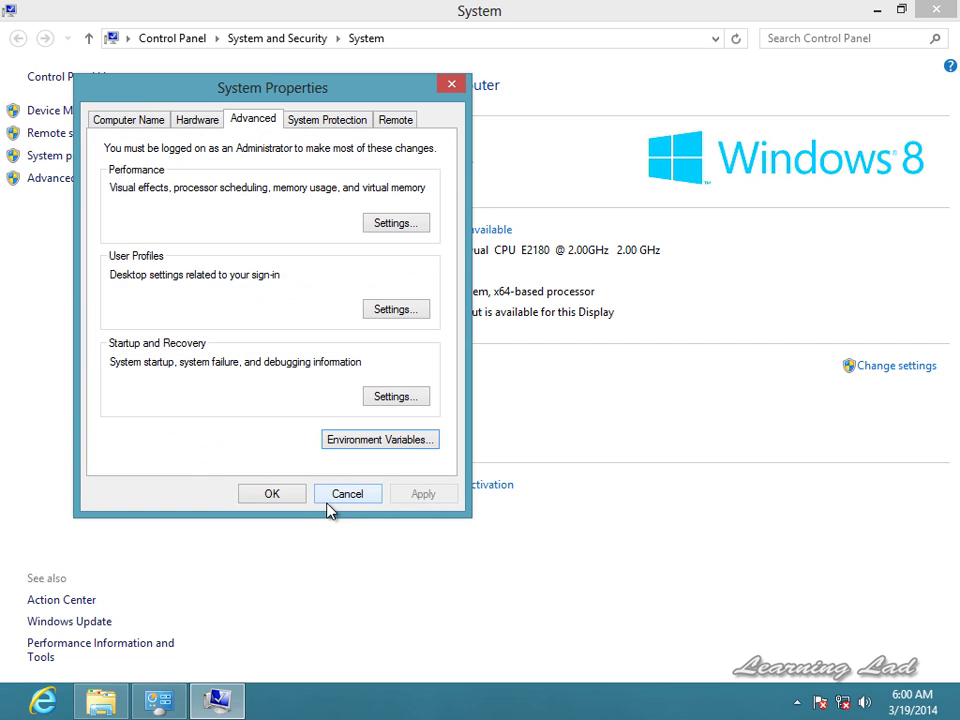
pyautogui.click(281, 496)
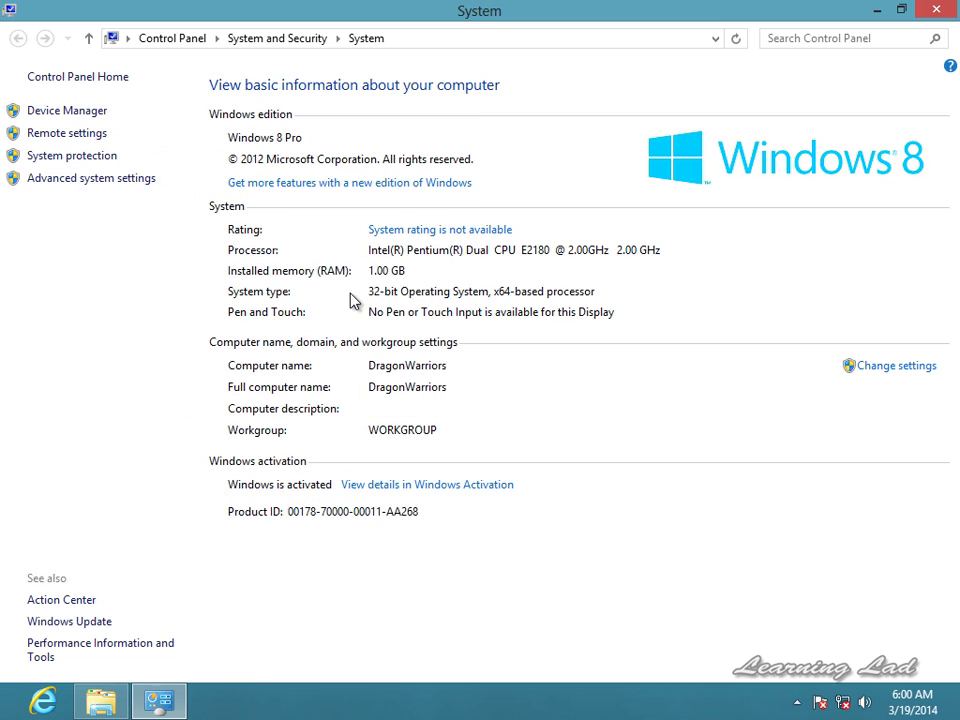
pyautogui.click(936, 10)
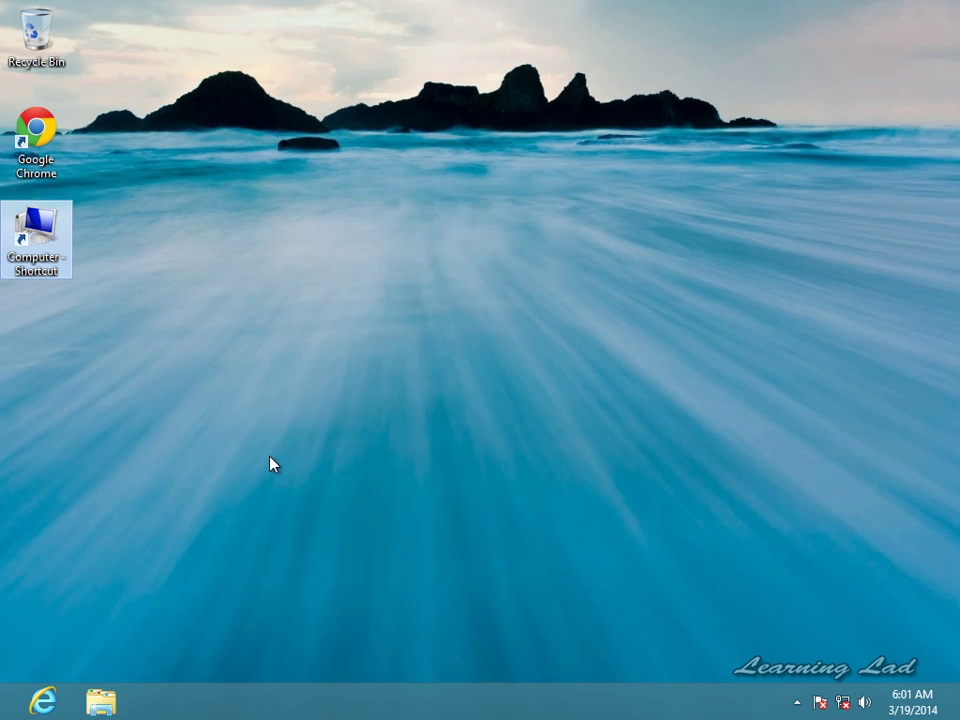
# Open Command Prompt using Run with cmd
pyautogui.press('super+r')
pyautogui.write('cmd')
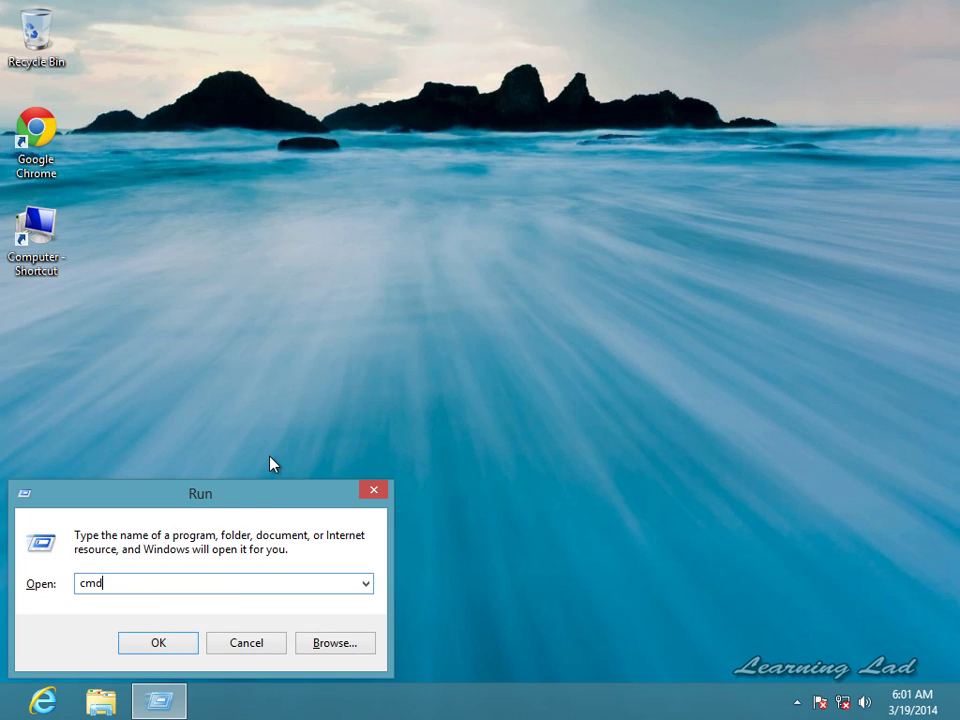
pyautogui.press('Return')
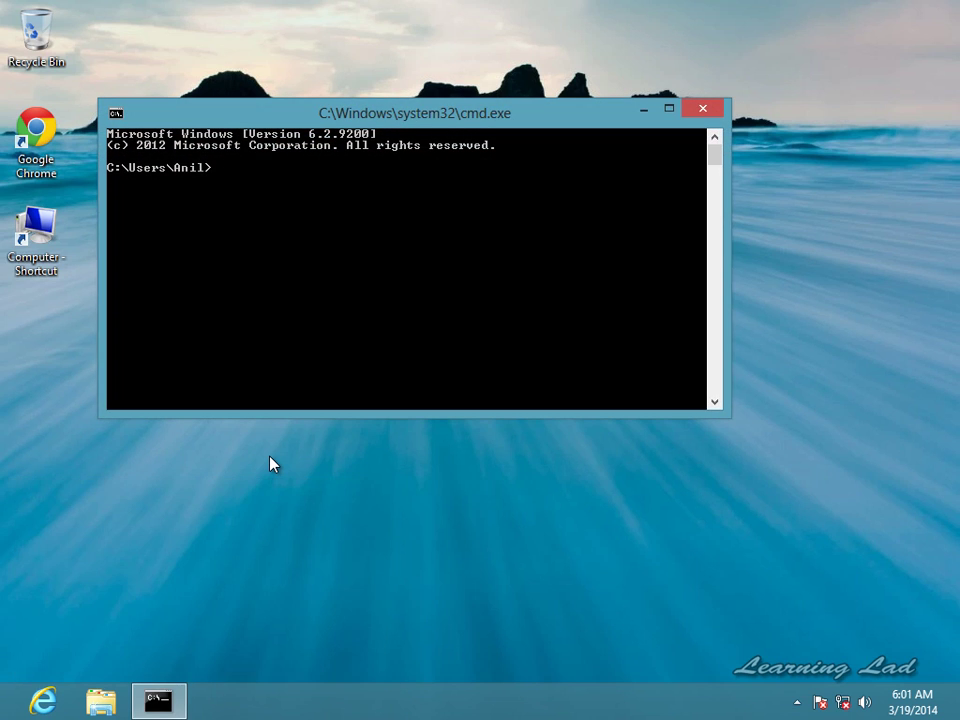
# Run java and check that its usage and options list is printed
pyautogui.write('java')
pyautogui.press('Return')
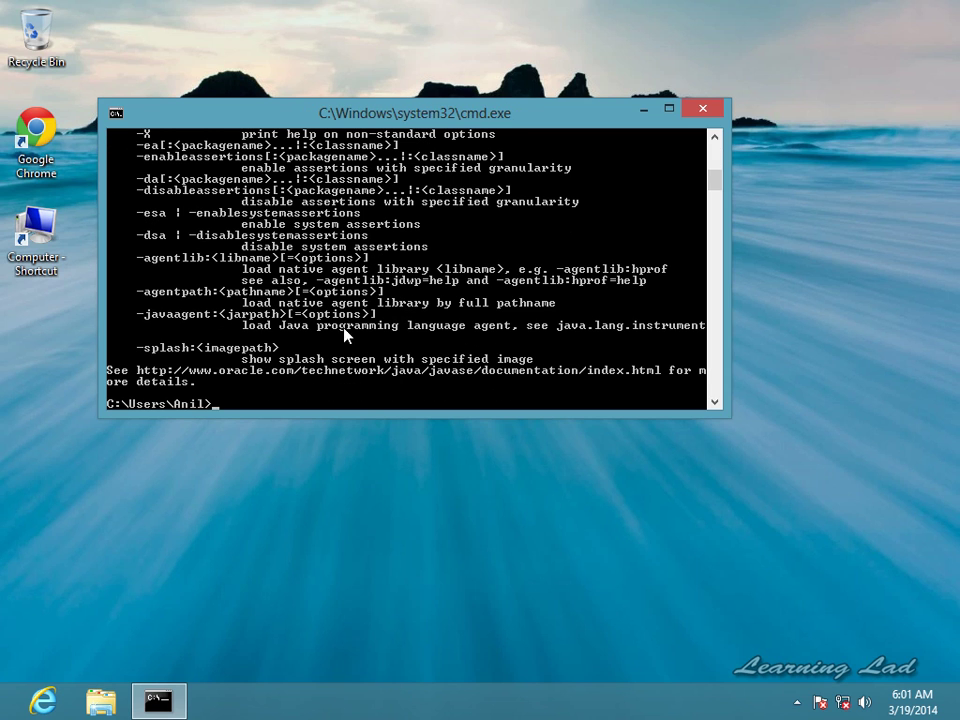
pyautogui.scroll(10, 354, 304)
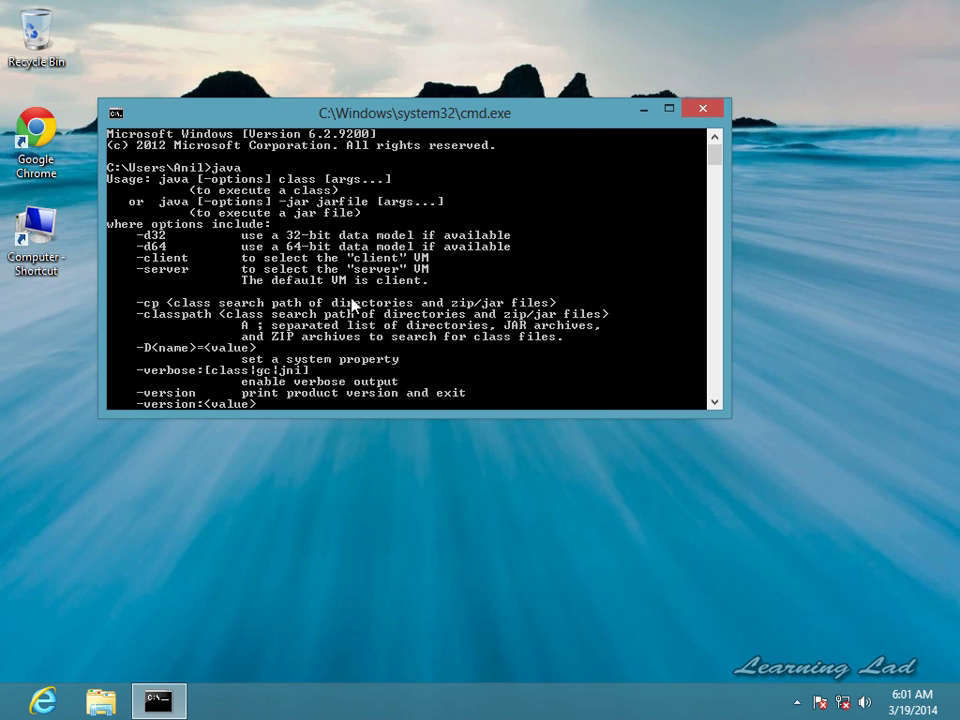